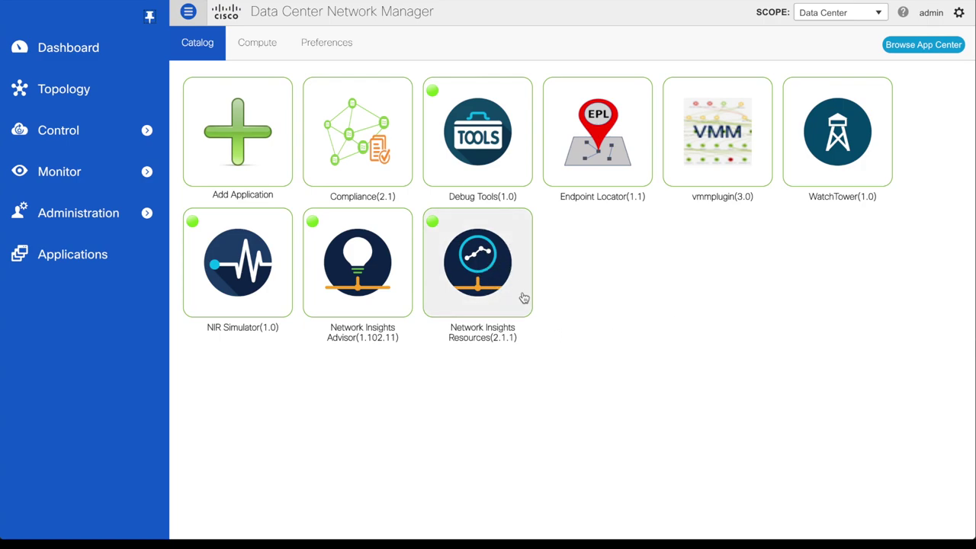
Open the Network Insights Resources application from the monitoring options.
{"action": "mouse_move", "coordinate": [433, 232]}
{"action": "mouse_move", "coordinate": [128, 183]}
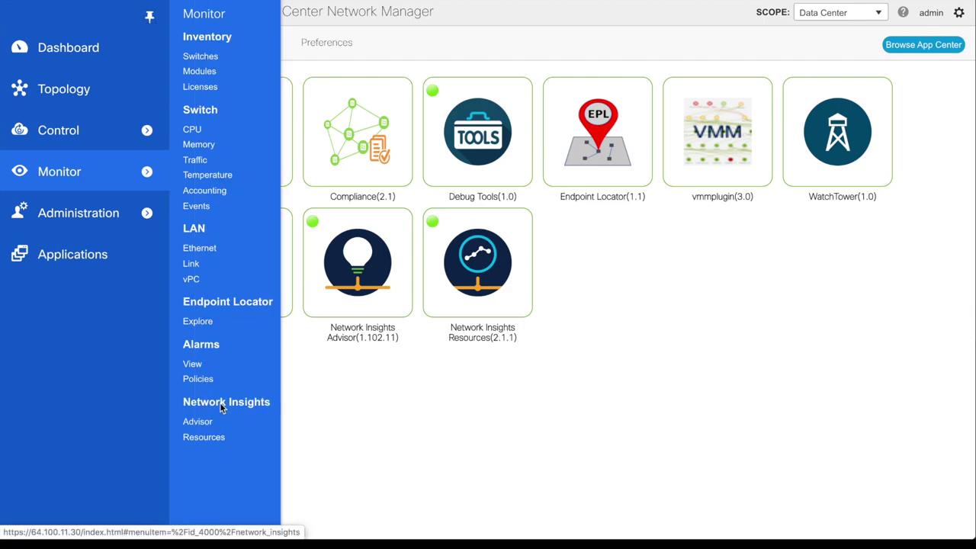
{"action": "left_click", "coordinate": [210, 442]}
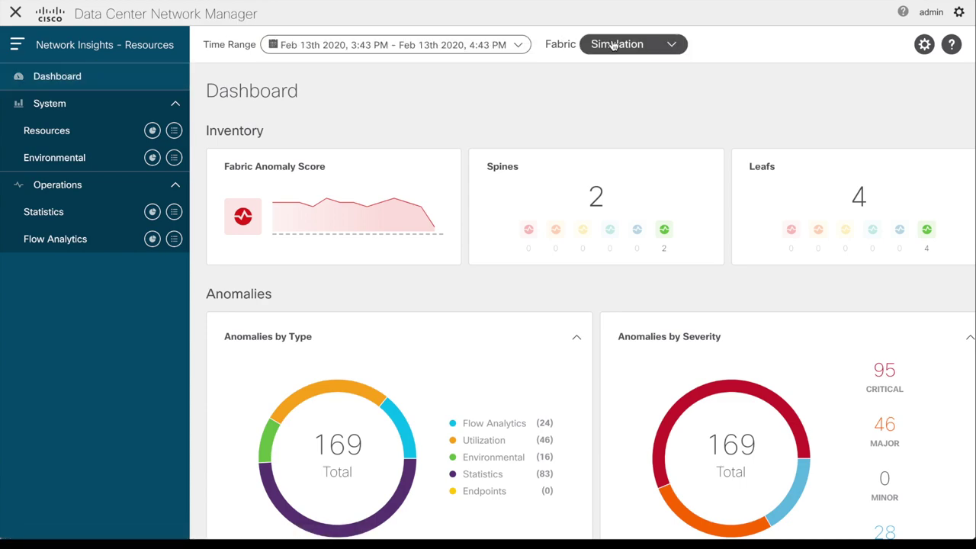
Apply the time range Feb 13th 2020, 3:43 PM to 4:43 PM to the Simulation fabric dashboard.
{"action": "left_click", "coordinate": [444, 45]}
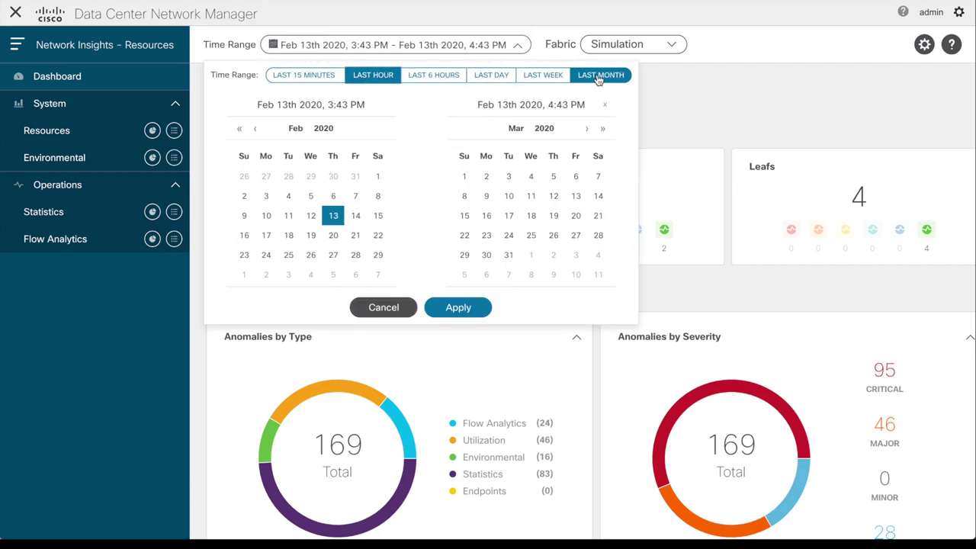
{"action": "left_click_drag", "start_coordinate": [329, 105], "coordinate": [367, 104]}
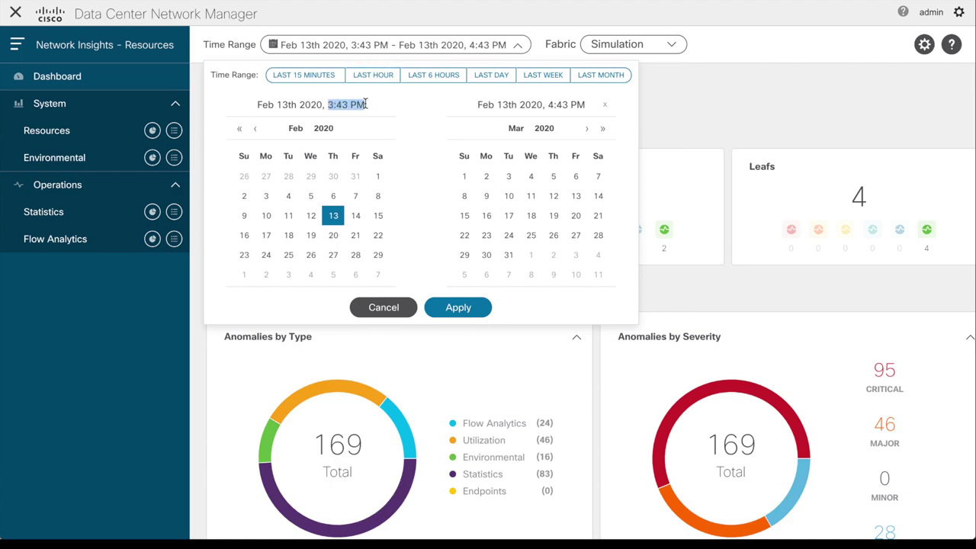
{"action": "left_click", "coordinate": [471, 308]}
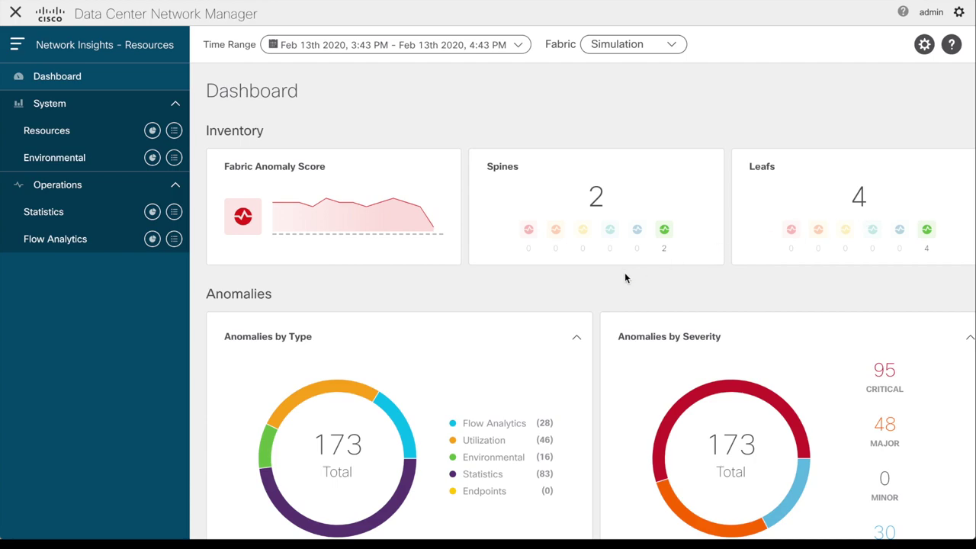
Review the dashboard's inventory and anomaly summaries, and open the full anomaly list from the Anomalies by Type chart.
{"action": "scroll", "coordinate": [626, 275], "scroll_direction": "down", "scroll_amount": 1}
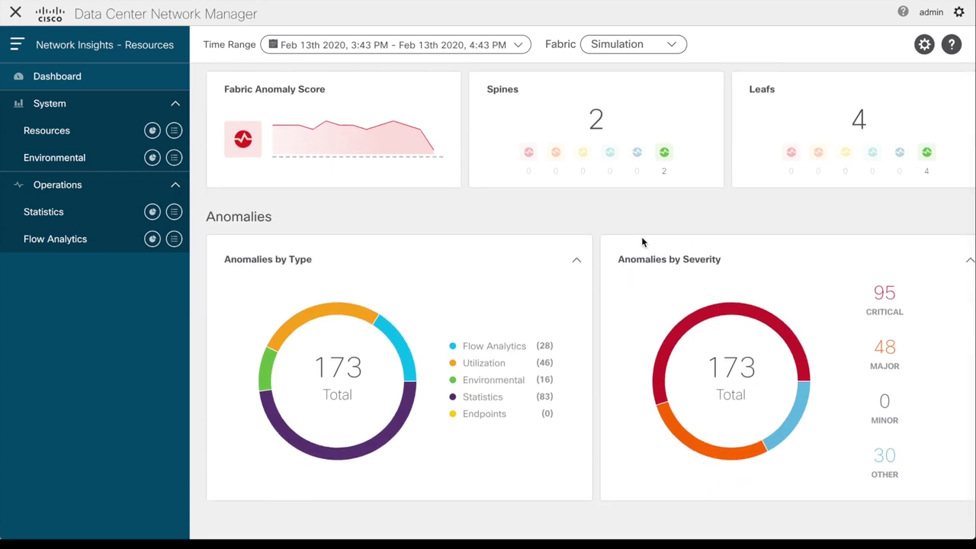
{"action": "scroll", "coordinate": [470, 204], "scroll_direction": "up", "scroll_amount": 1}
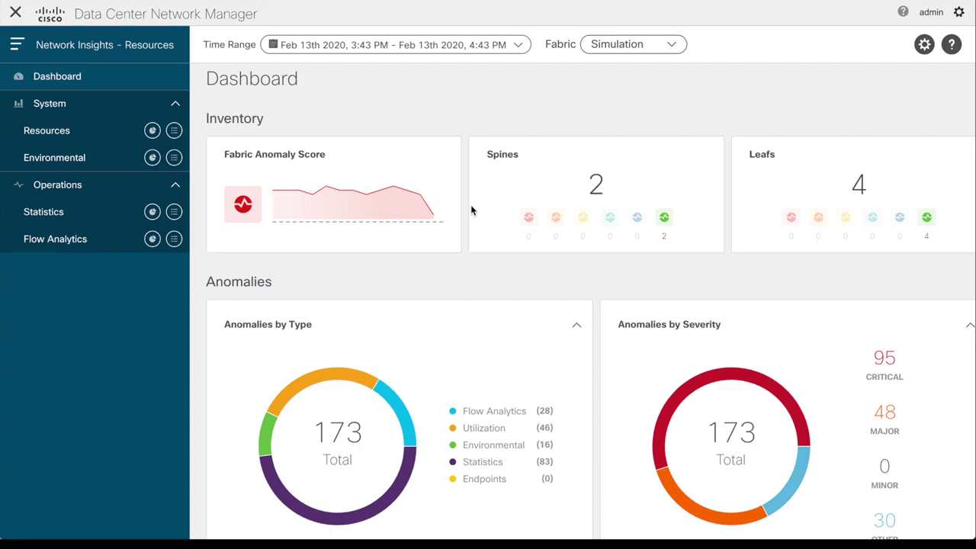
{"action": "scroll", "coordinate": [380, 359], "scroll_direction": "down", "scroll_amount": 1}
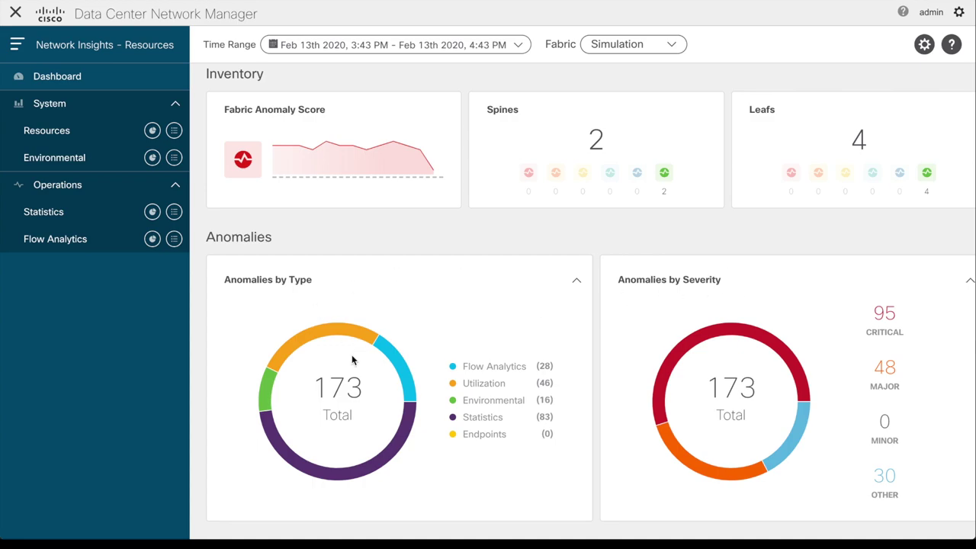
{"action": "left_click", "coordinate": [340, 397]}
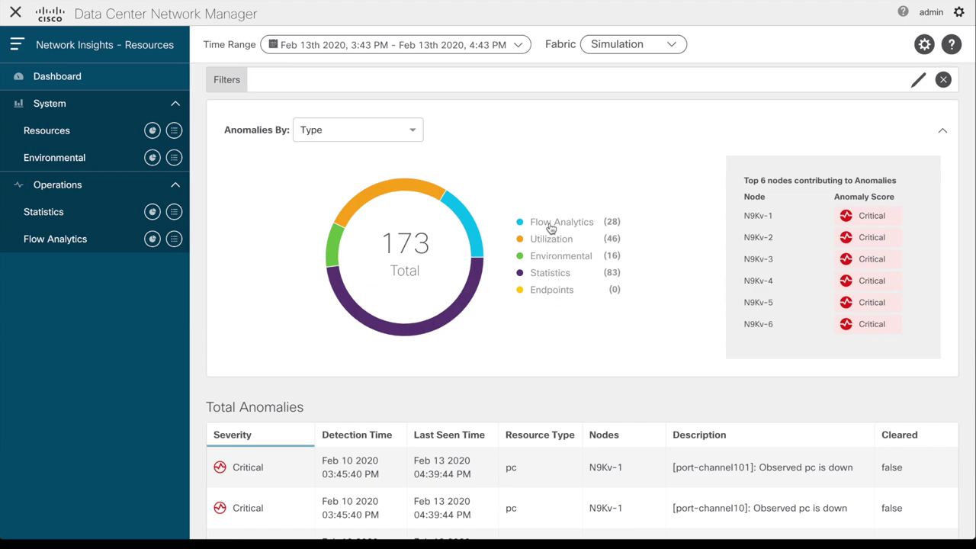
Filter the anomalies to the Flow Analytics category and review the descriptions and cleared states in the Total Anomalies table.
{"action": "left_click", "coordinate": [571, 223]}
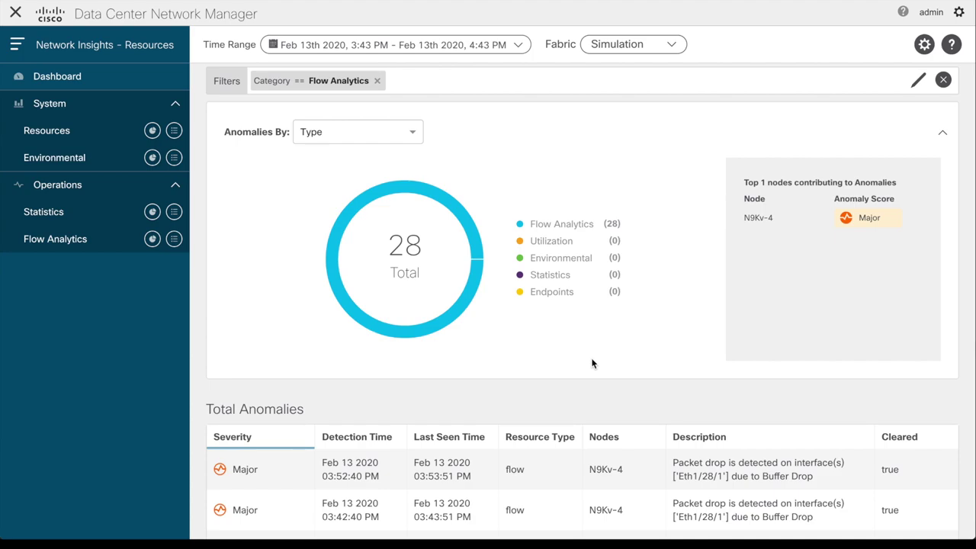
{"action": "scroll", "coordinate": [592, 363], "scroll_direction": "down", "scroll_amount": 1}
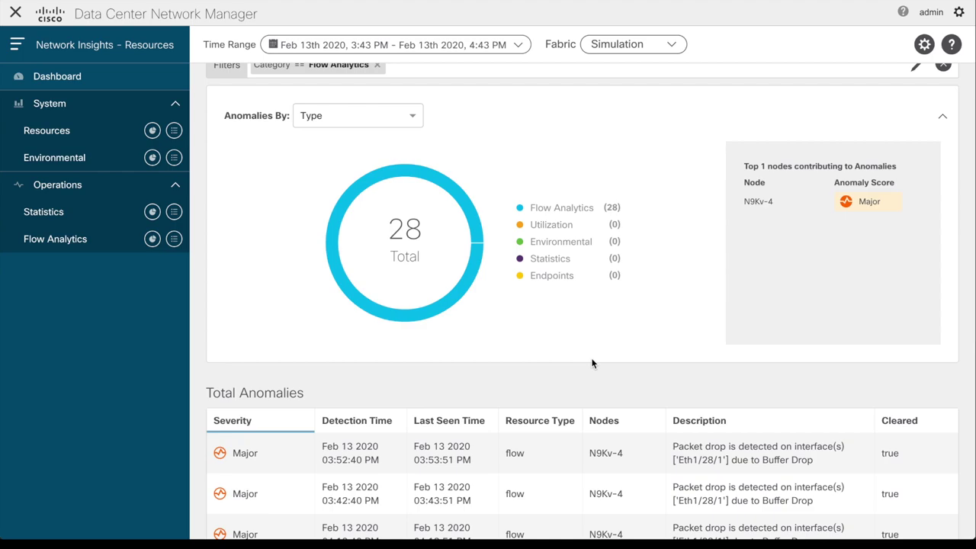
{"action": "scroll", "coordinate": [592, 363], "scroll_direction": "down", "scroll_amount": 5}
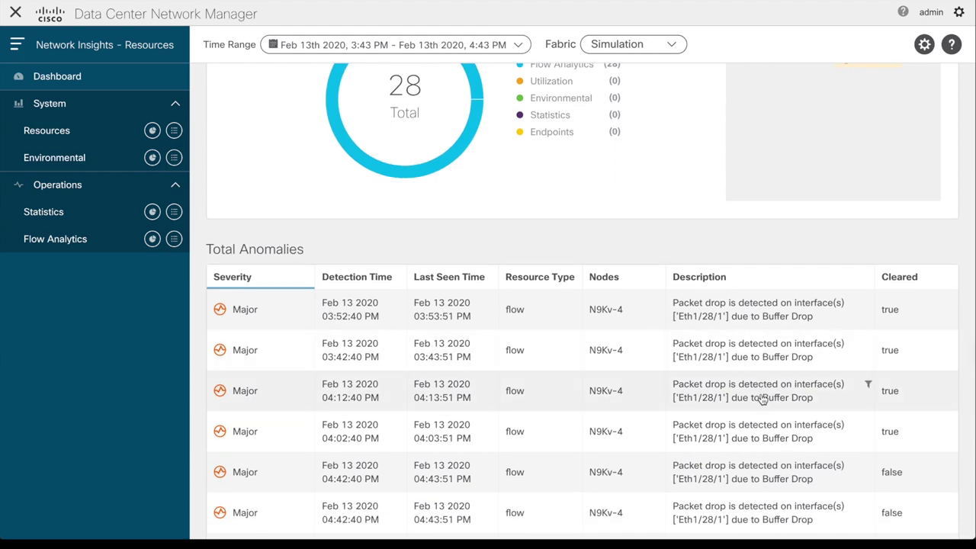
{"action": "scroll", "coordinate": [762, 400], "scroll_direction": "down", "scroll_amount": 4}
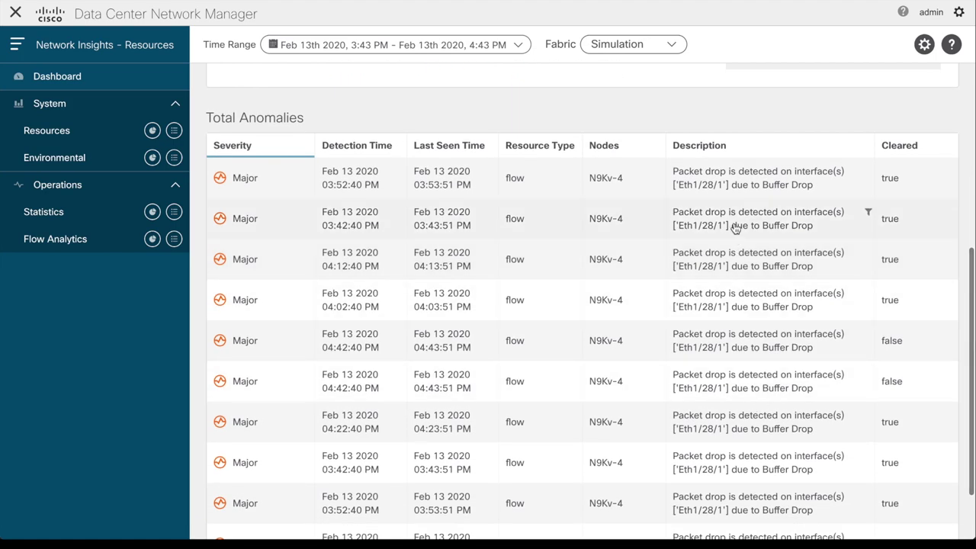
{"action": "scroll", "coordinate": [753, 377], "scroll_direction": "down", "scroll_amount": 1}
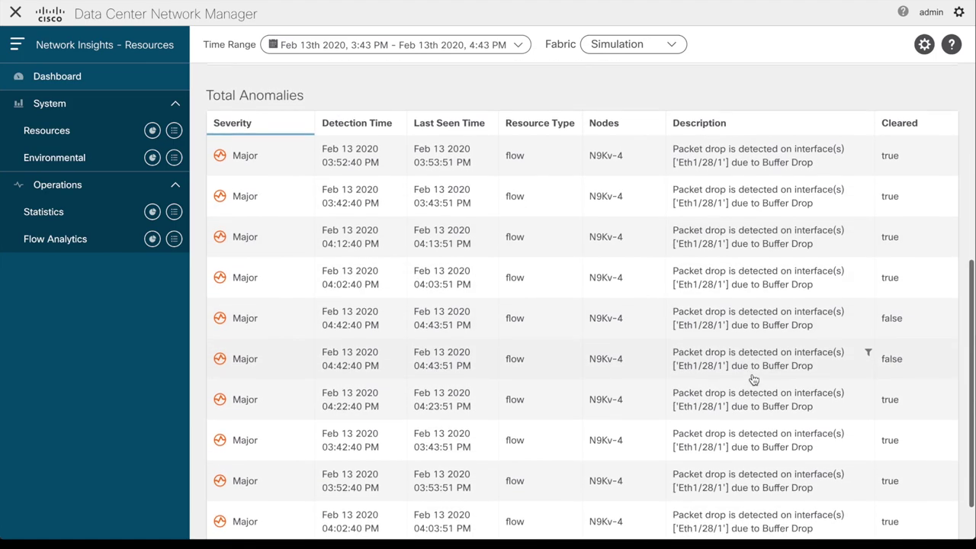
{"action": "scroll", "coordinate": [753, 379], "scroll_direction": "down", "scroll_amount": 2}
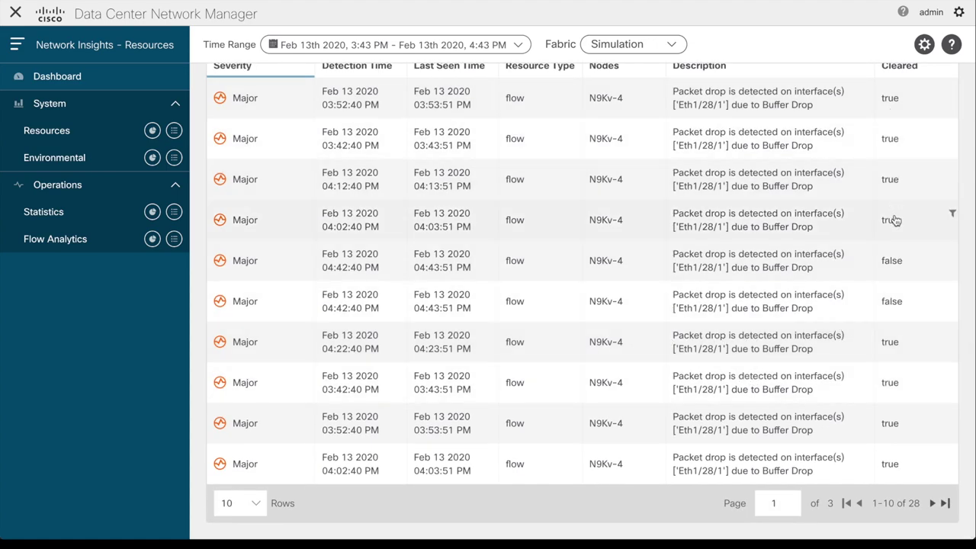
Open the details of the first uncleared 04:42:40 PM flow anomaly on N9Kv-4 and check its status and description.
{"action": "left_click", "coordinate": [358, 265]}
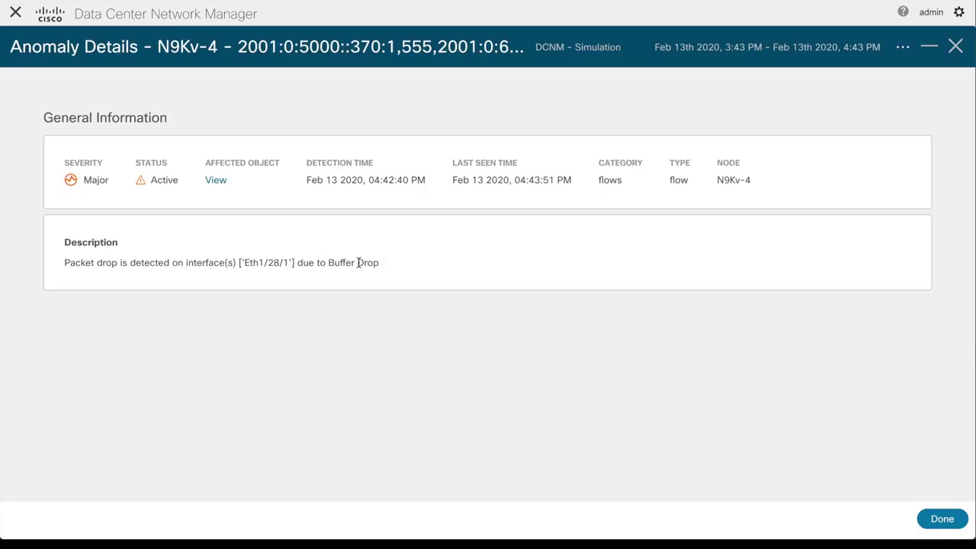
{"action": "double_click", "coordinate": [156, 181]}
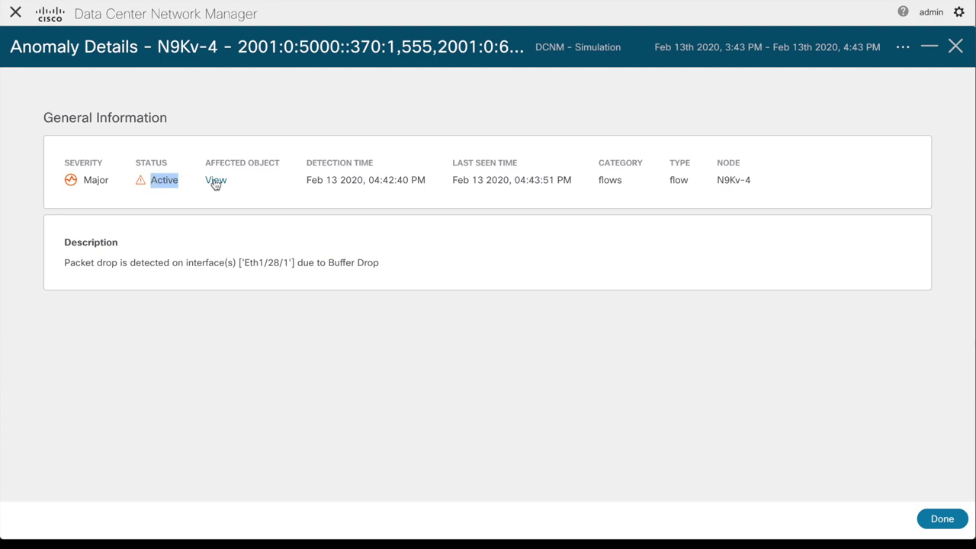
{"action": "left_click", "coordinate": [325, 174]}
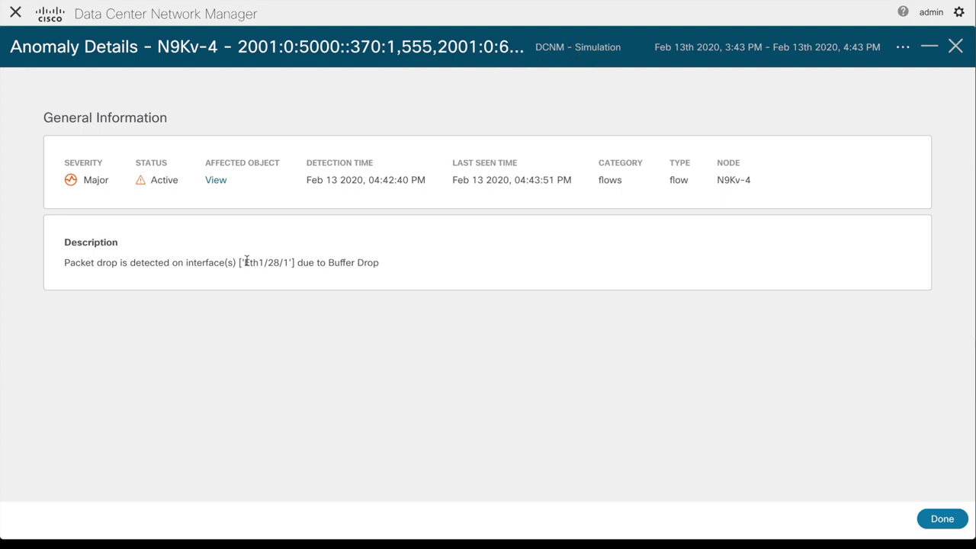
View the anomaly's affected object and examine the flow's general information and list of anomalies.
{"action": "left_click", "coordinate": [216, 181]}
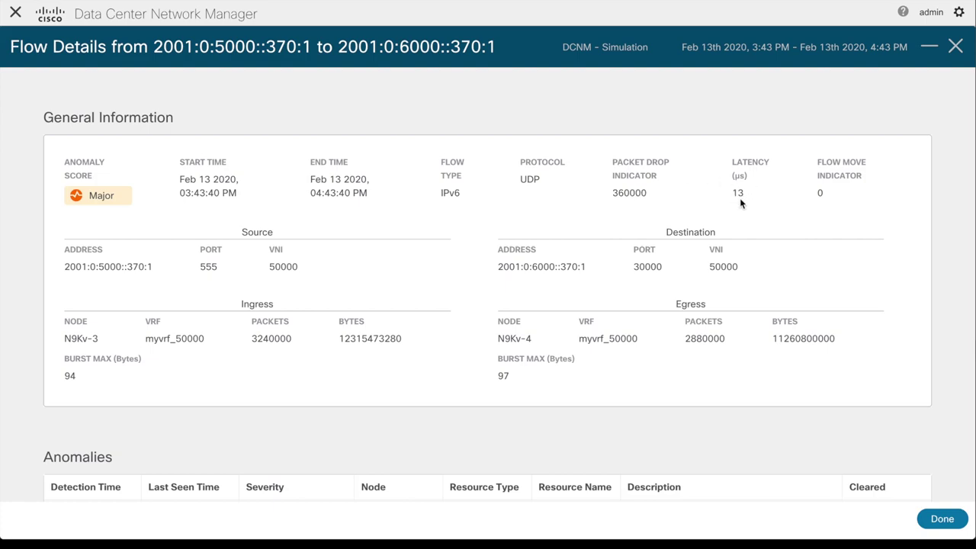
{"action": "scroll", "coordinate": [533, 339], "scroll_direction": "down", "scroll_amount": 1}
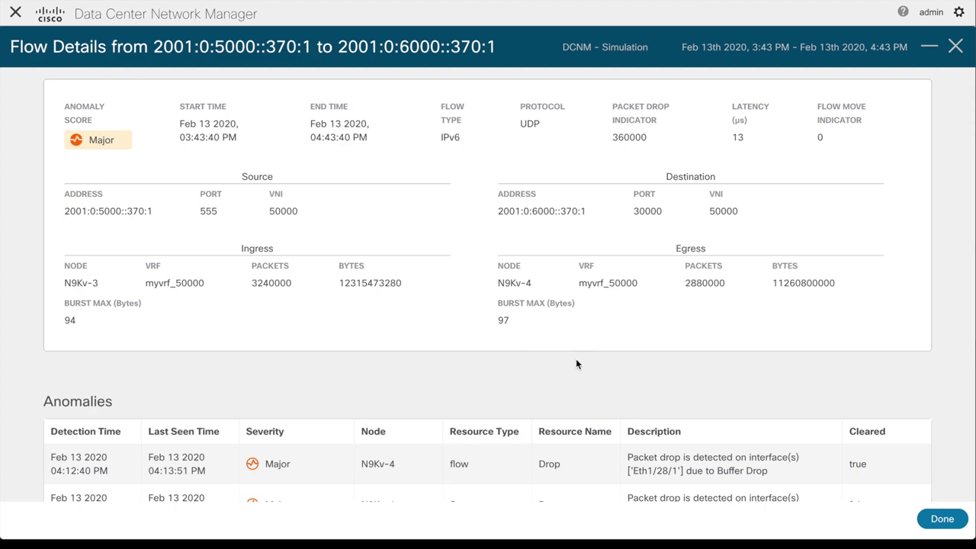
{"action": "scroll", "coordinate": [576, 366], "scroll_direction": "down", "scroll_amount": 3}
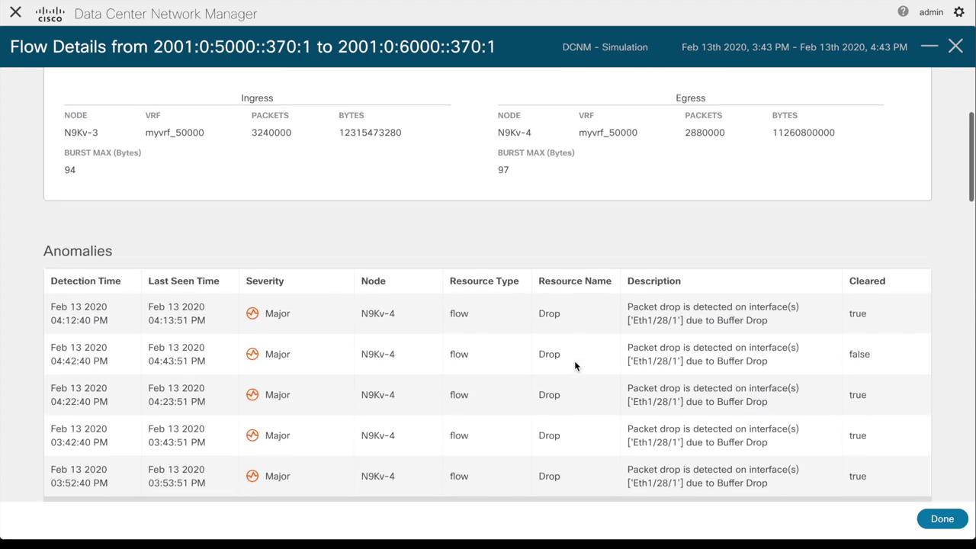
{"action": "scroll", "coordinate": [576, 366], "scroll_direction": "down", "scroll_amount": 1}
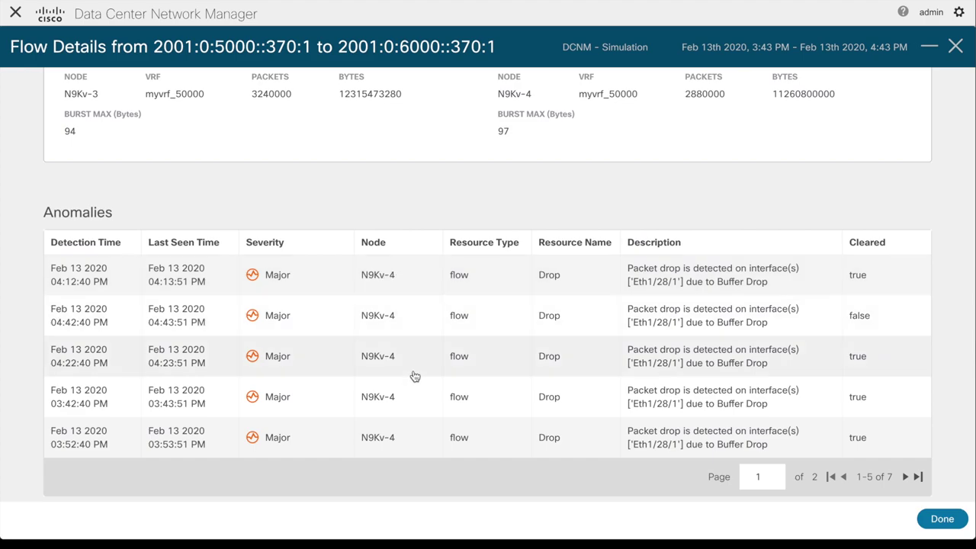
Examine the flow's Path Summary, checking interface Eth1/28/1 and the drop marker on N9Kv-4 in the first path.
{"action": "scroll", "coordinate": [414, 375], "scroll_direction": "down", "scroll_amount": 5}
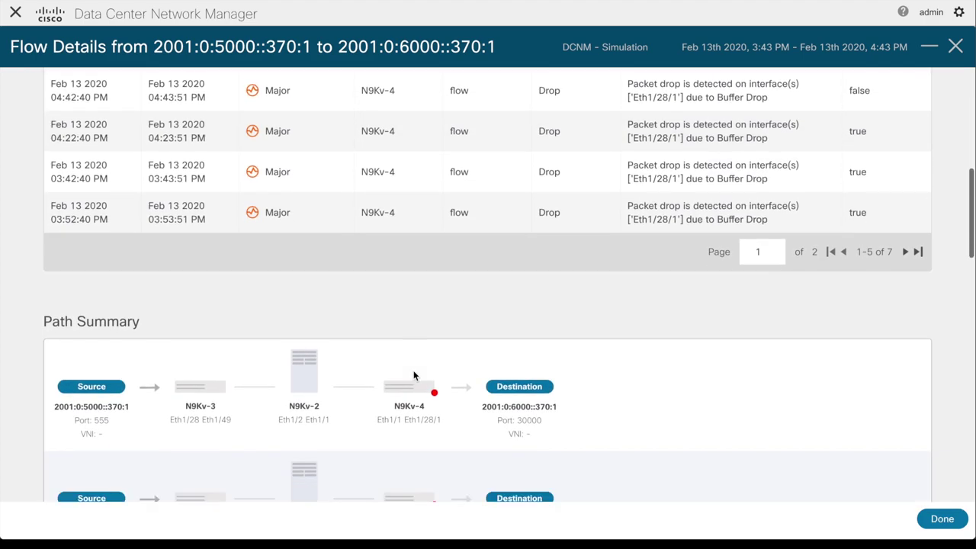
{"action": "scroll", "coordinate": [414, 376], "scroll_direction": "down", "scroll_amount": 1}
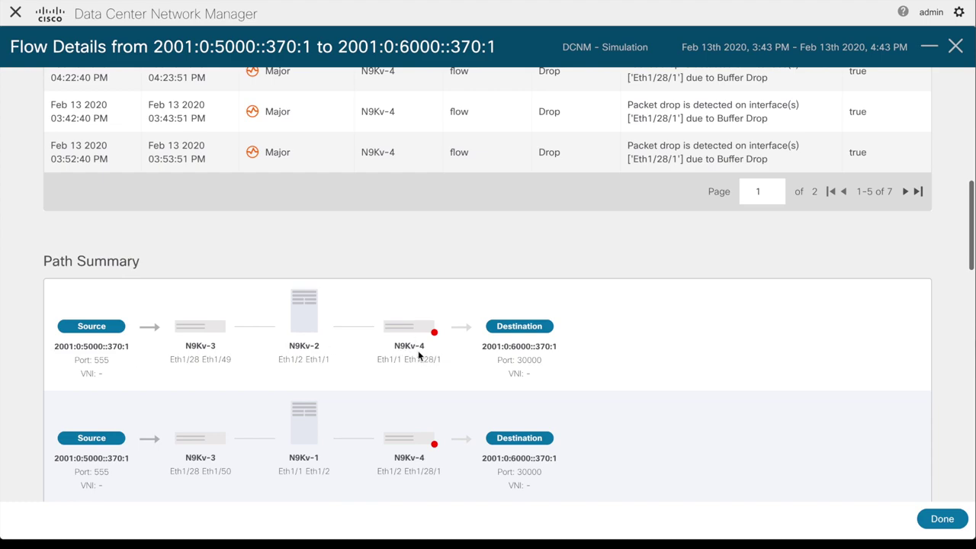
{"action": "left_click_drag", "start_coordinate": [404, 359], "coordinate": [448, 363]}
{"action": "mouse_move", "coordinate": [433, 334]}
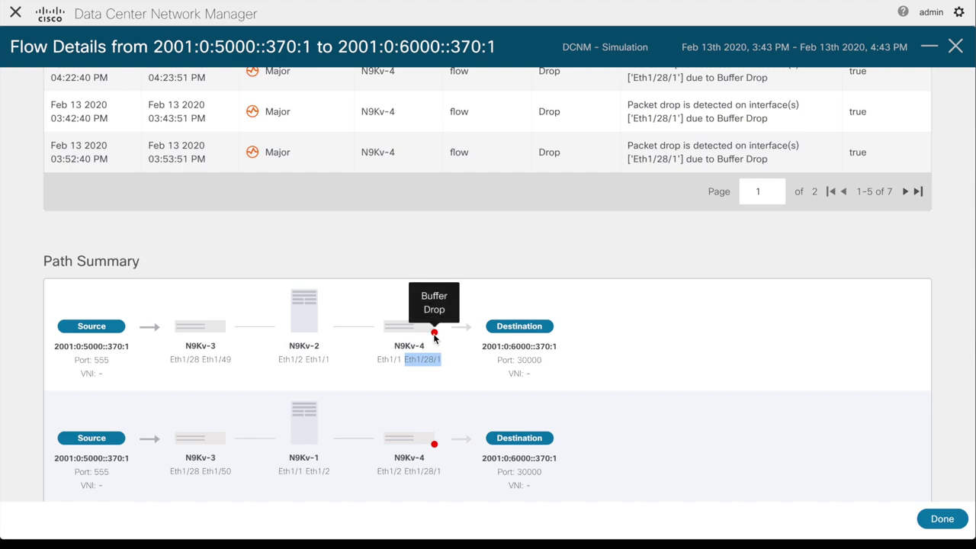
Examine the flow's Related Details charts for latency, burst, packet drop, flow move and traffic, and return to the Path Summary.
{"action": "scroll", "coordinate": [434, 335], "scroll_direction": "down", "scroll_amount": 3}
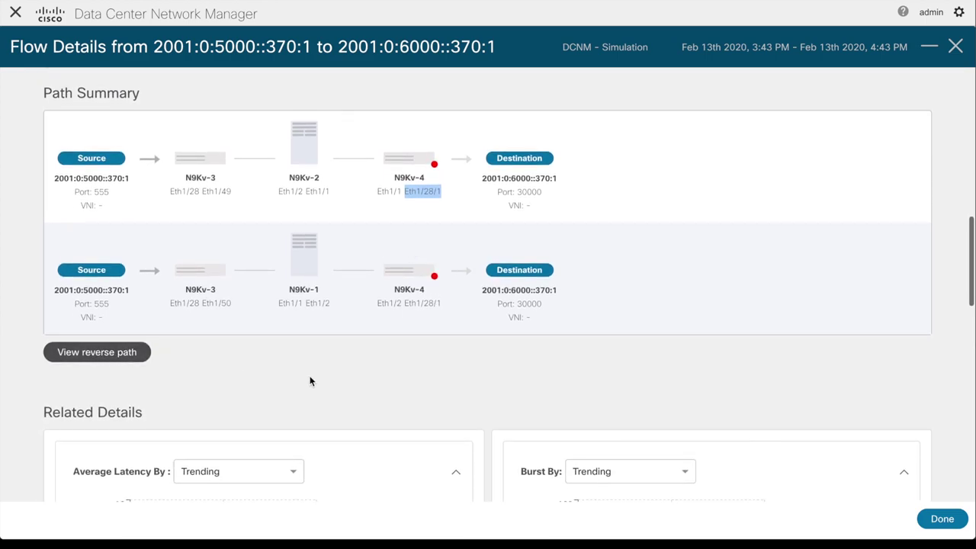
{"action": "scroll", "coordinate": [310, 381], "scroll_direction": "down", "scroll_amount": 5}
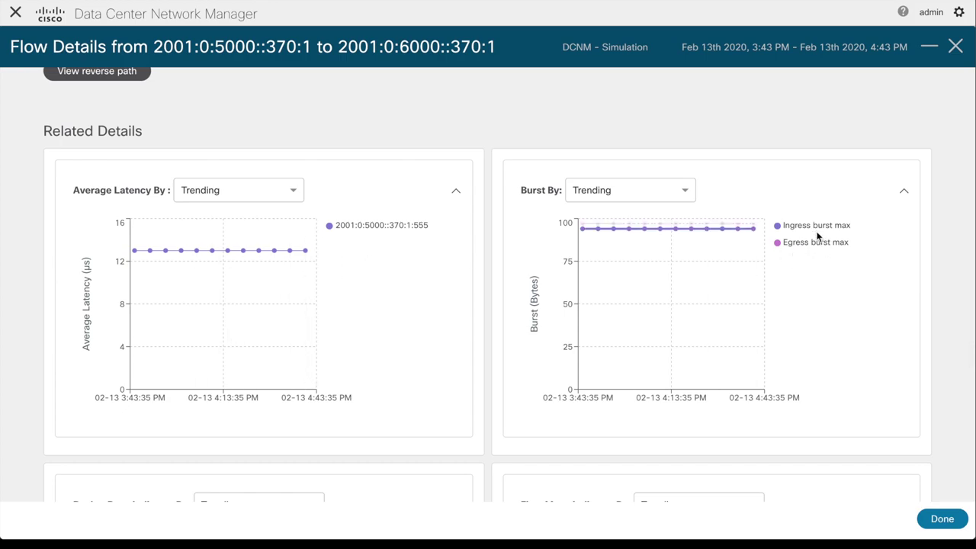
{"action": "scroll", "coordinate": [841, 318], "scroll_direction": "down", "scroll_amount": 5}
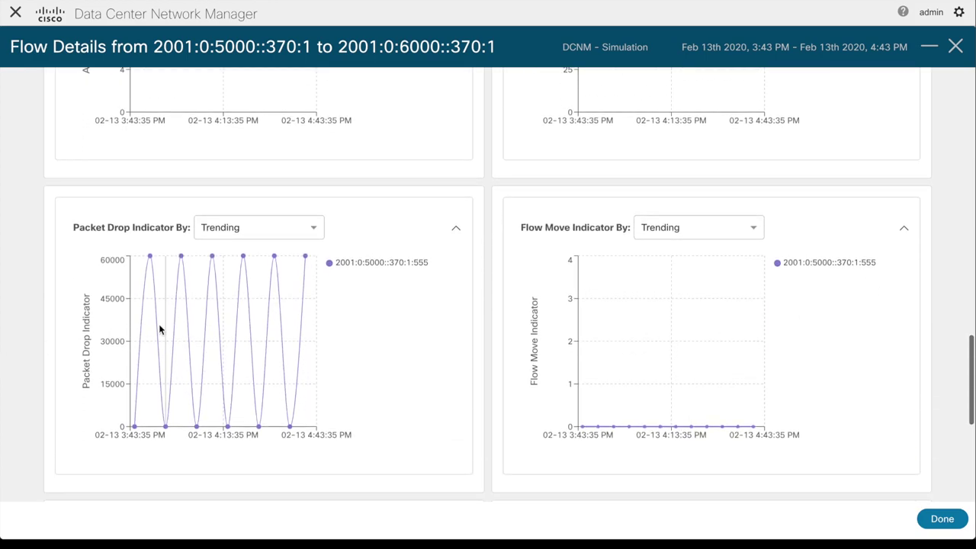
{"action": "mouse_move", "coordinate": [181, 284]}
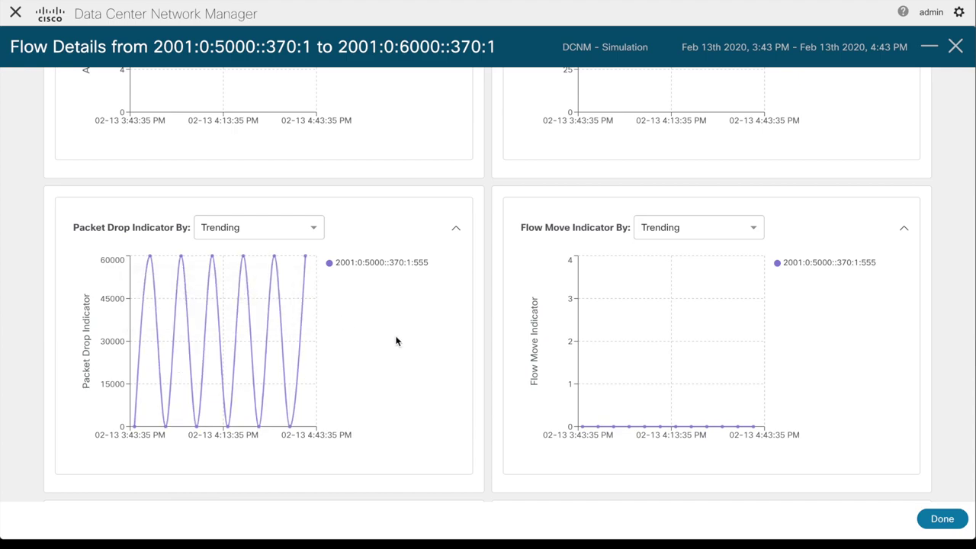
{"action": "scroll", "coordinate": [397, 340], "scroll_direction": "down", "scroll_amount": 4}
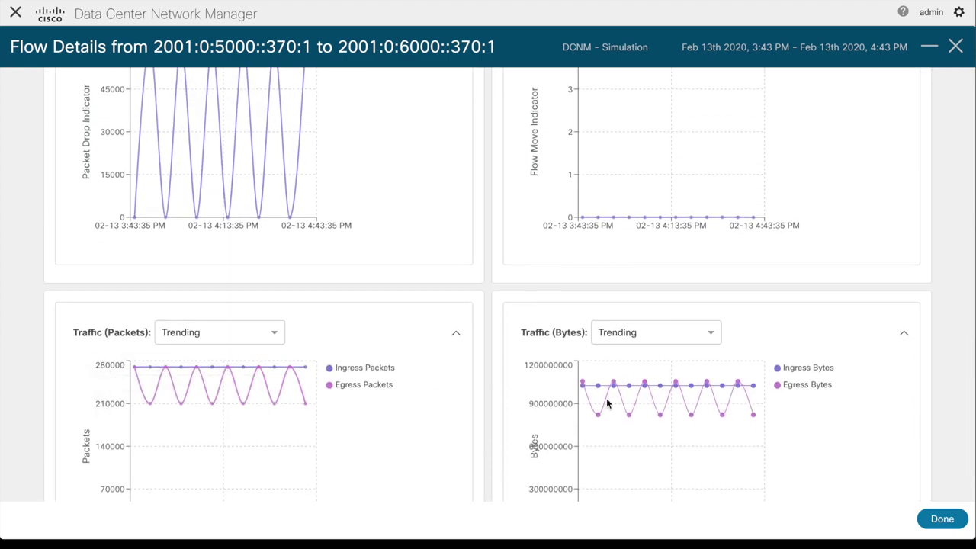
{"action": "scroll", "coordinate": [641, 404], "scroll_direction": "down", "scroll_amount": 3}
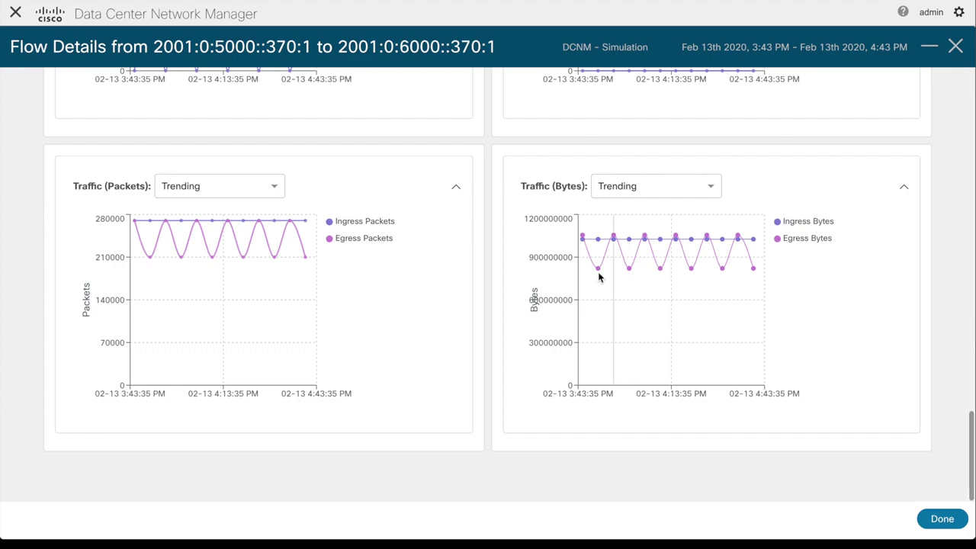
{"action": "scroll", "coordinate": [586, 263], "scroll_direction": "up", "scroll_amount": 5}
{"action": "scroll", "coordinate": [598, 272], "scroll_direction": "up", "scroll_amount": 15}
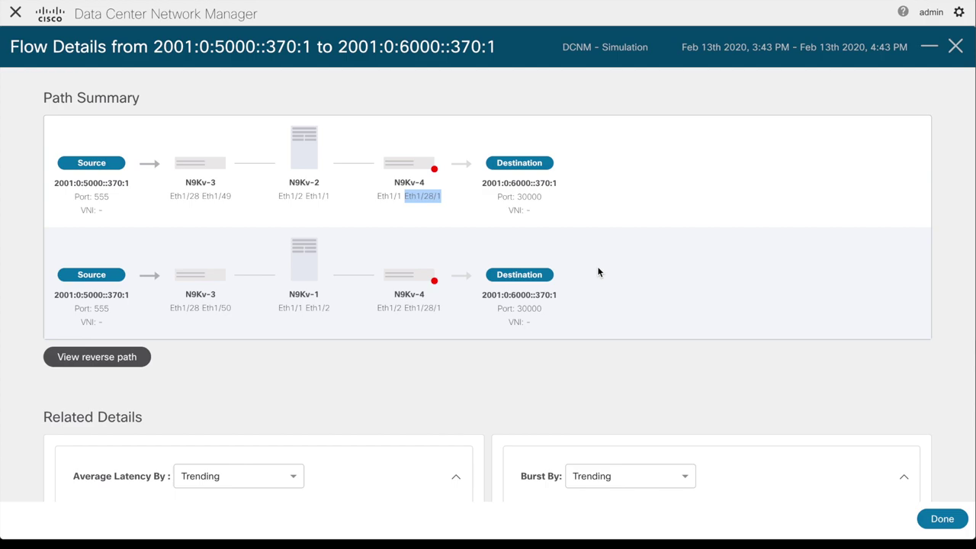
Close the flow and anomaly details and remove the Flow Analytics category filter from Browse Anomalies.
{"action": "left_click", "coordinate": [938, 519]}
{"action": "left_click", "coordinate": [938, 519]}
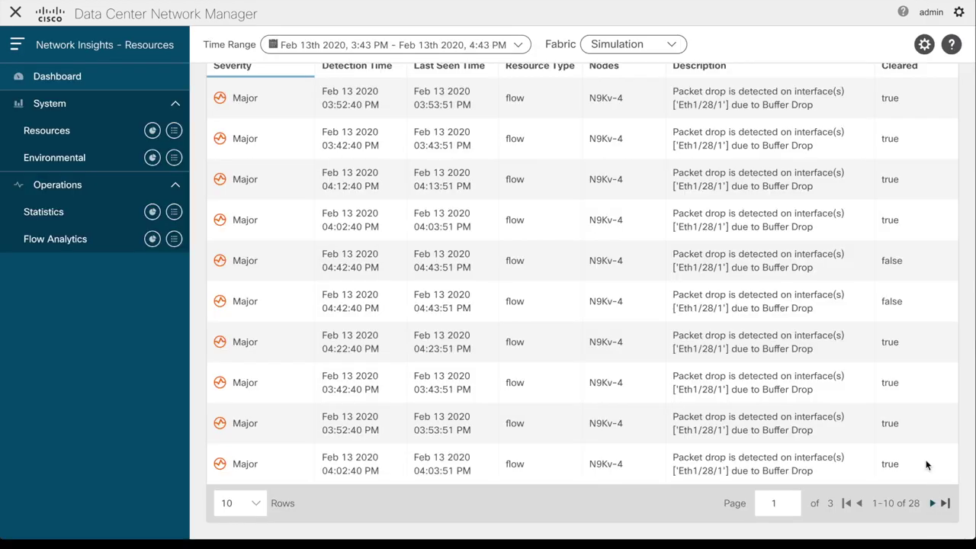
{"action": "scroll", "coordinate": [915, 395], "scroll_direction": "up", "scroll_amount": 3}
{"action": "scroll", "coordinate": [912, 396], "scroll_direction": "up", "scroll_amount": 4}
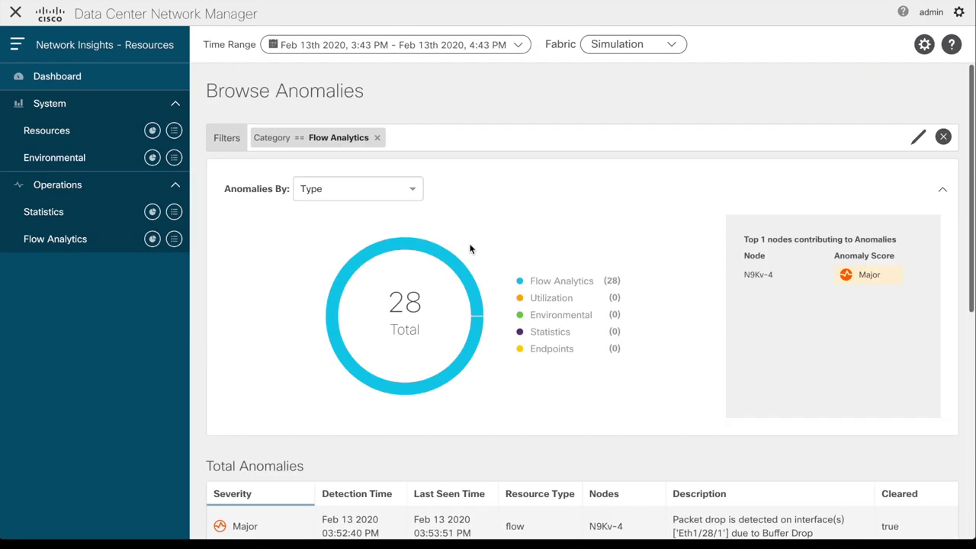
{"action": "left_click", "coordinate": [377, 138]}
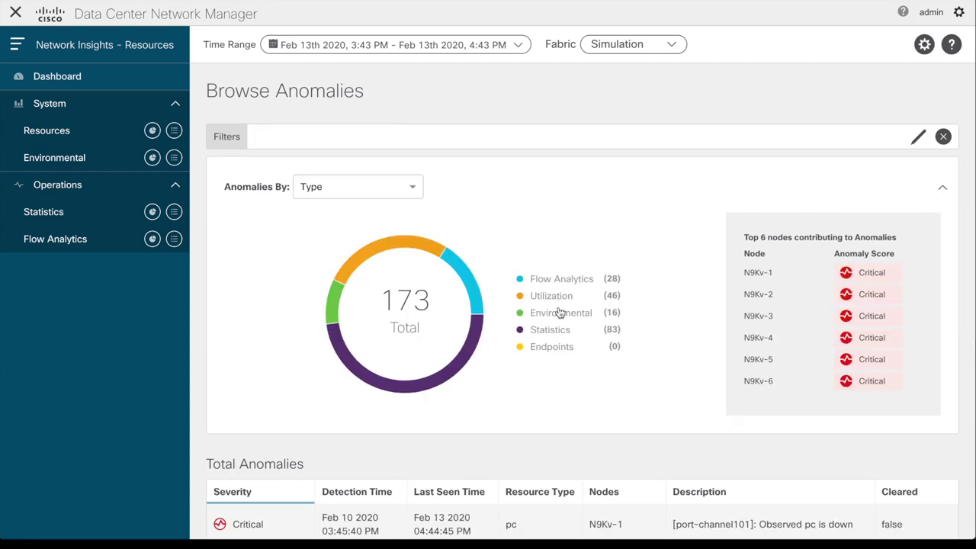
Filter Browse Anomalies by the Utilization category and review the listed threshold descriptions for nodes N9Kv-1 to N9Kv-3.
{"action": "left_click", "coordinate": [552, 297]}
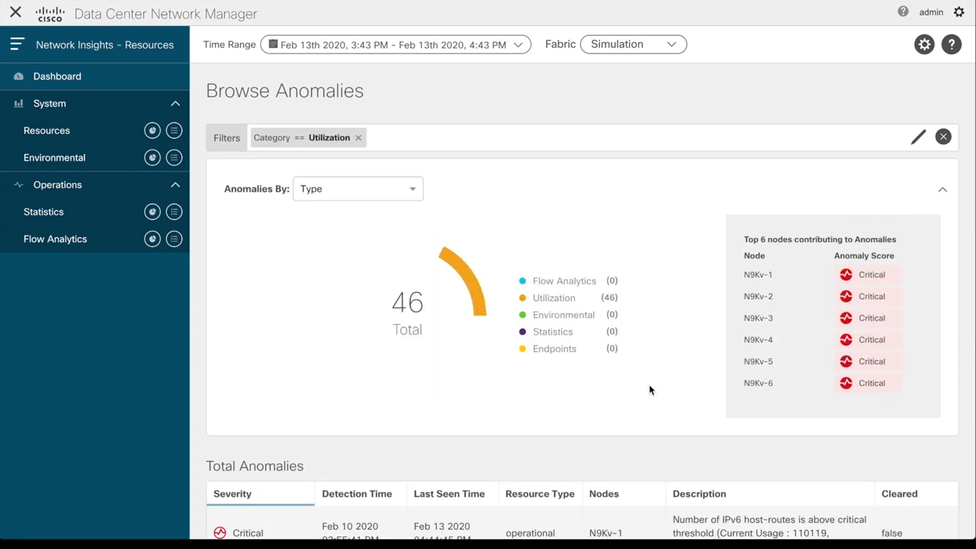
{"action": "scroll", "coordinate": [649, 384], "scroll_direction": "down", "scroll_amount": 1}
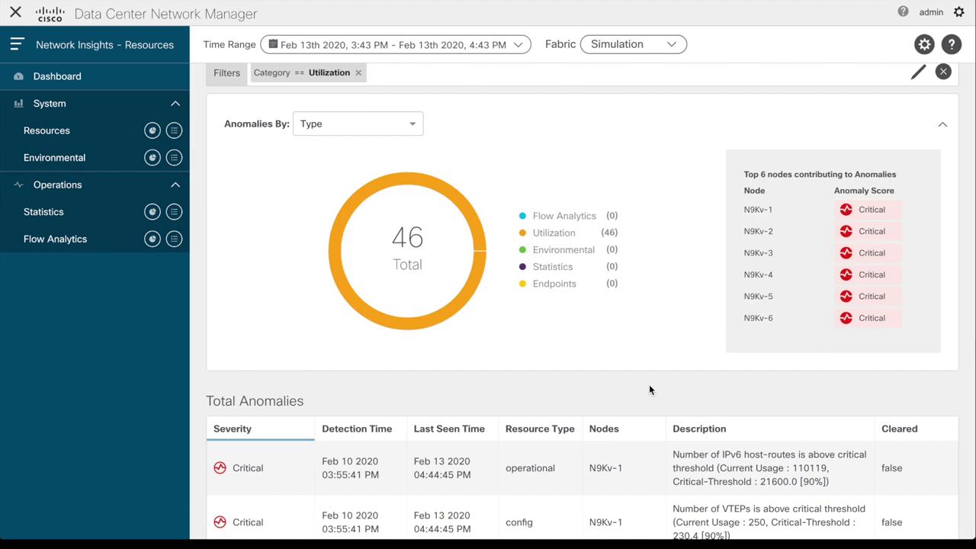
{"action": "scroll", "coordinate": [745, 423], "scroll_direction": "down", "scroll_amount": 2}
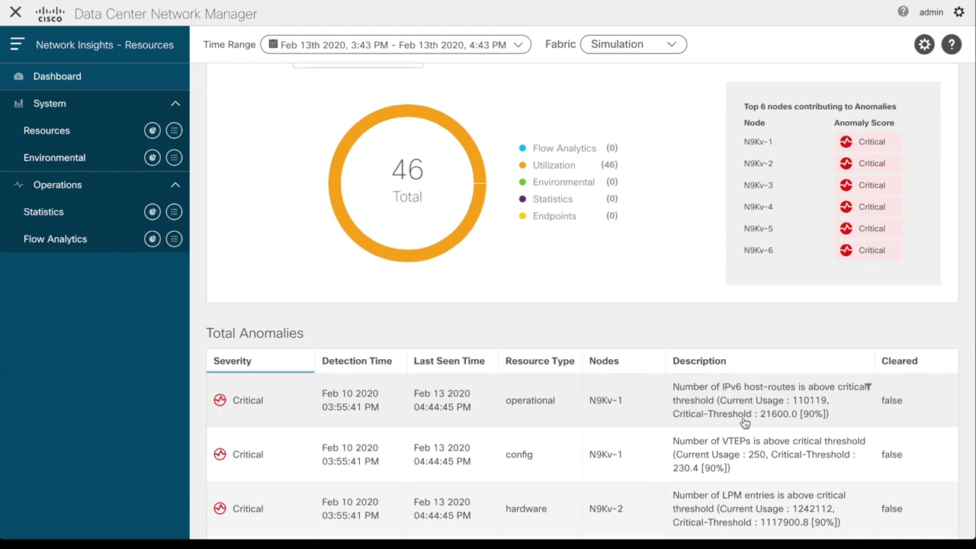
{"action": "scroll", "coordinate": [745, 423], "scroll_direction": "down", "scroll_amount": 2}
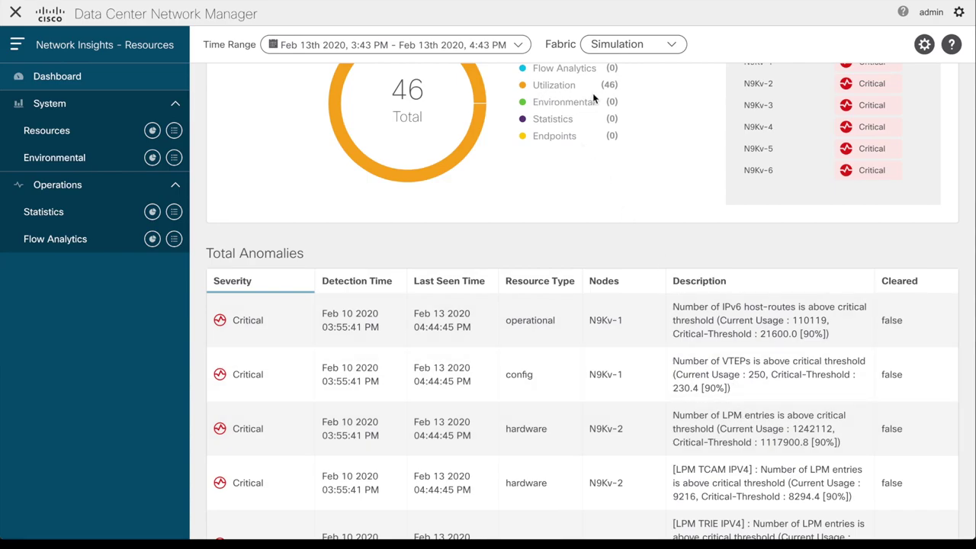
{"action": "scroll", "coordinate": [736, 435], "scroll_direction": "down", "scroll_amount": 3}
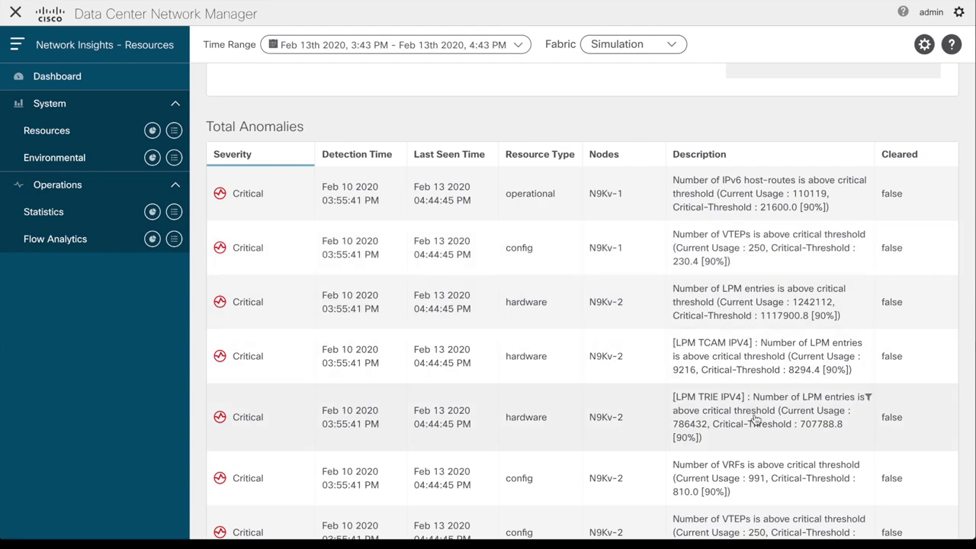
{"action": "scroll", "coordinate": [755, 420], "scroll_direction": "down", "scroll_amount": 3}
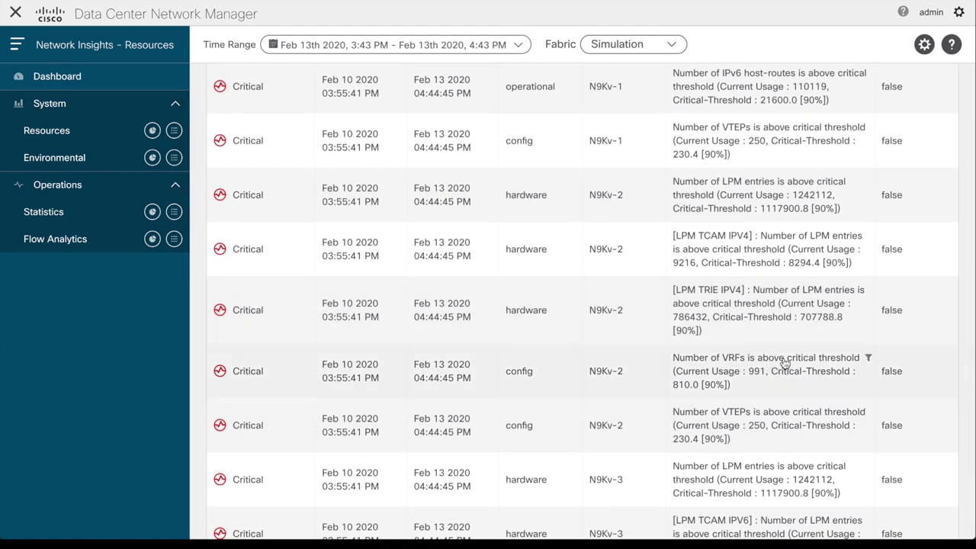
{"action": "scroll", "coordinate": [793, 366], "scroll_direction": "down", "scroll_amount": 3}
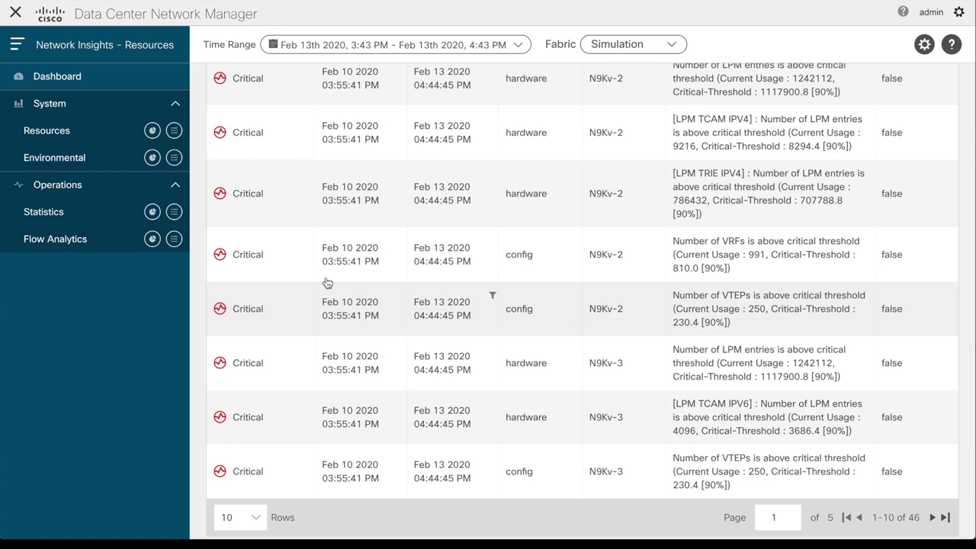
Open the VRF threshold anomaly on N9Kv-2, view its affected object and examine the operational and configuration resource trends.
{"action": "left_click", "coordinate": [775, 260]}
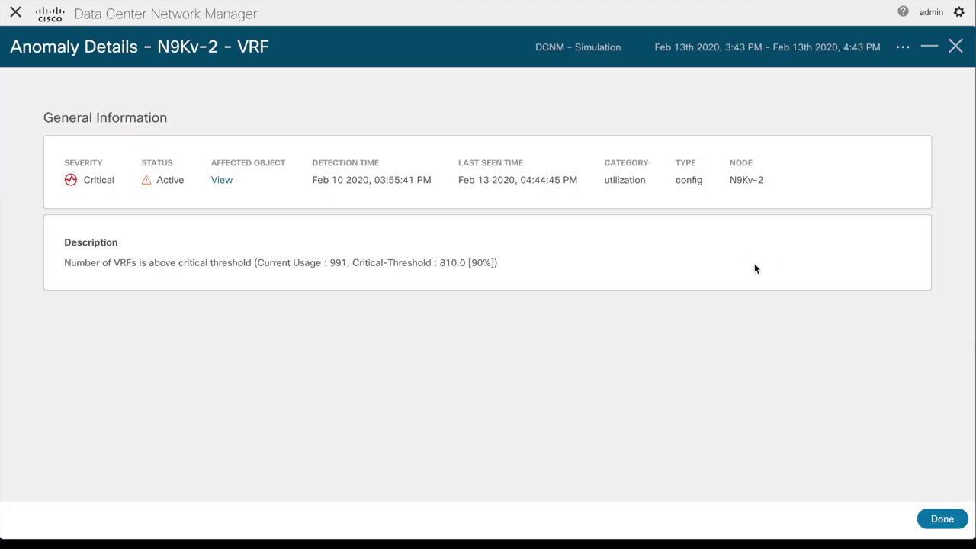
{"action": "left_click", "coordinate": [222, 181]}
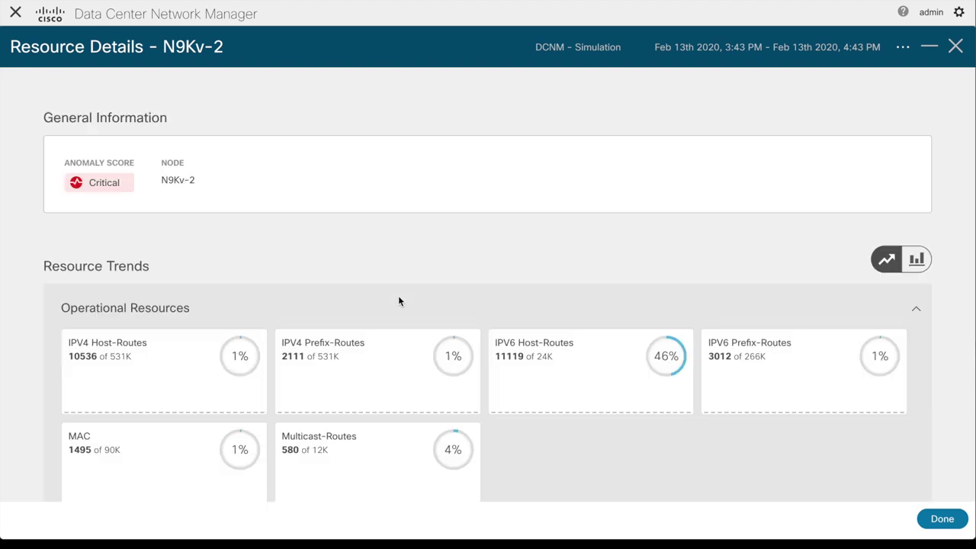
{"action": "scroll", "coordinate": [398, 297], "scroll_direction": "down", "scroll_amount": 1}
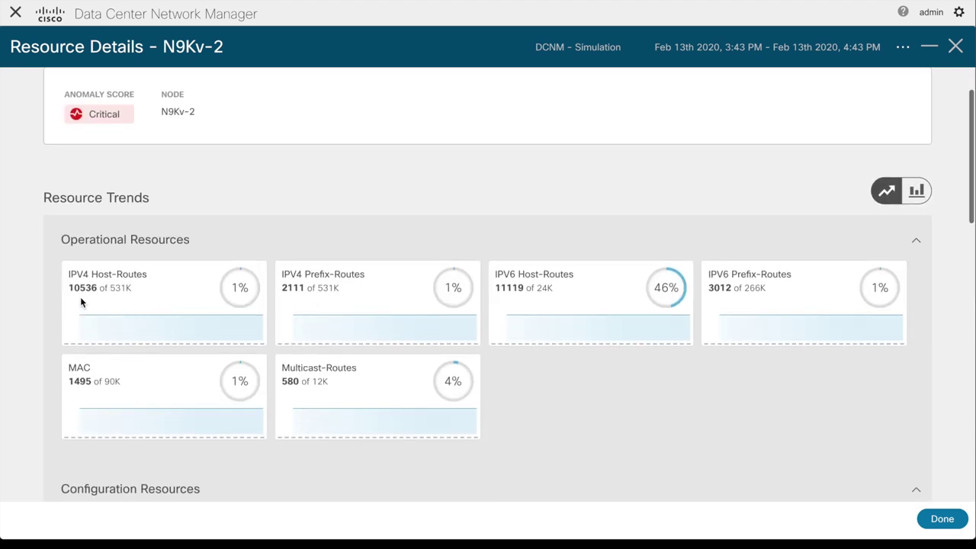
{"action": "mouse_move", "coordinate": [102, 290]}
{"action": "scroll", "coordinate": [464, 305], "scroll_direction": "down", "scroll_amount": 2}
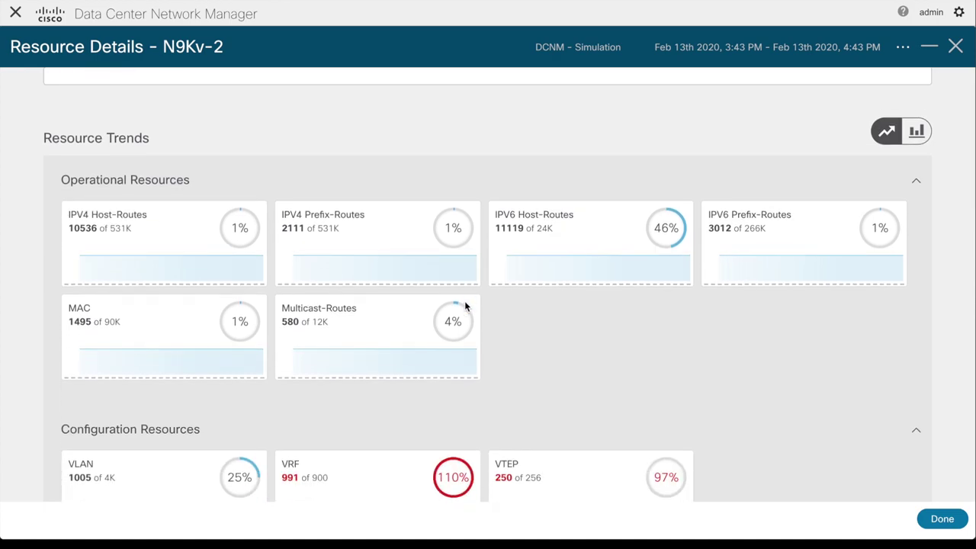
{"action": "scroll", "coordinate": [464, 306], "scroll_direction": "down", "scroll_amount": 1}
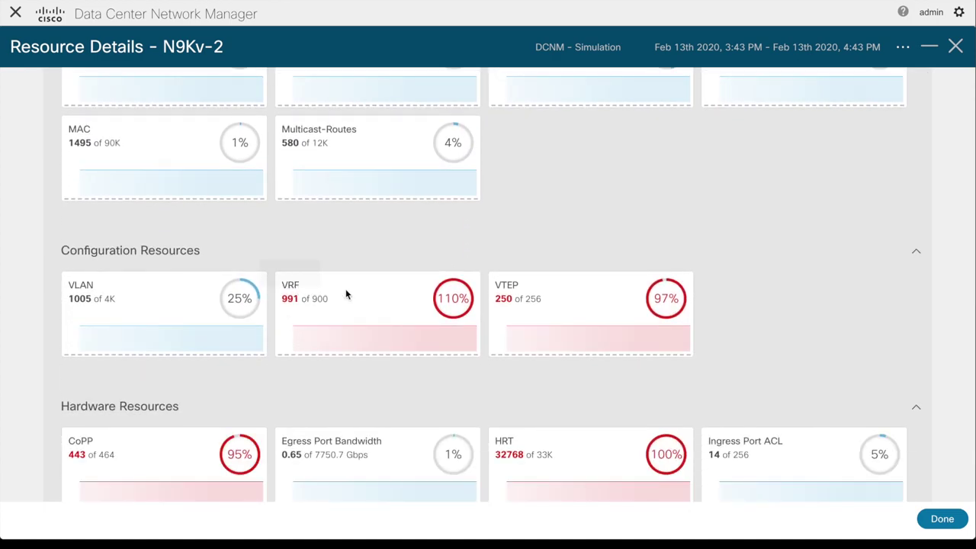
{"action": "mouse_move", "coordinate": [528, 302]}
Examine N9Kv-2's Hardware Resources trends, including CoPP and LPM, and its list of anomalies.
{"action": "scroll", "coordinate": [394, 323], "scroll_direction": "down", "scroll_amount": 1}
{"action": "mouse_move", "coordinate": [81, 348]}
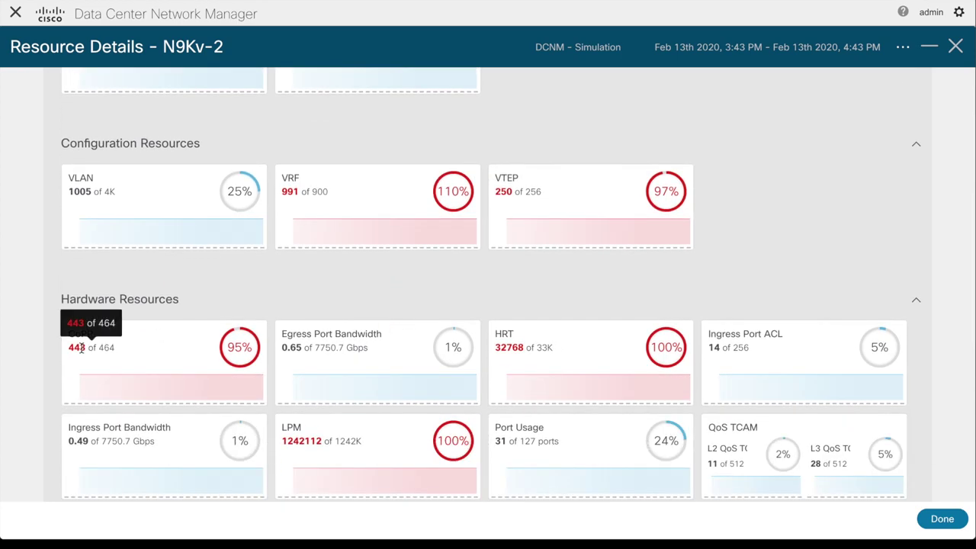
{"action": "scroll", "coordinate": [302, 405], "scroll_direction": "down", "scroll_amount": 1}
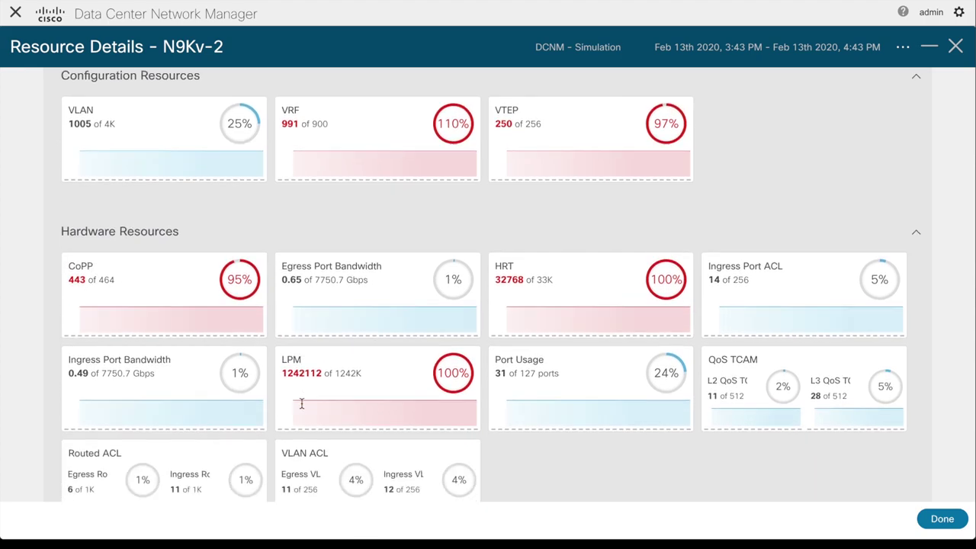
{"action": "scroll", "coordinate": [301, 404], "scroll_direction": "down", "scroll_amount": 1}
{"action": "scroll", "coordinate": [301, 404], "scroll_direction": "down", "scroll_amount": 2}
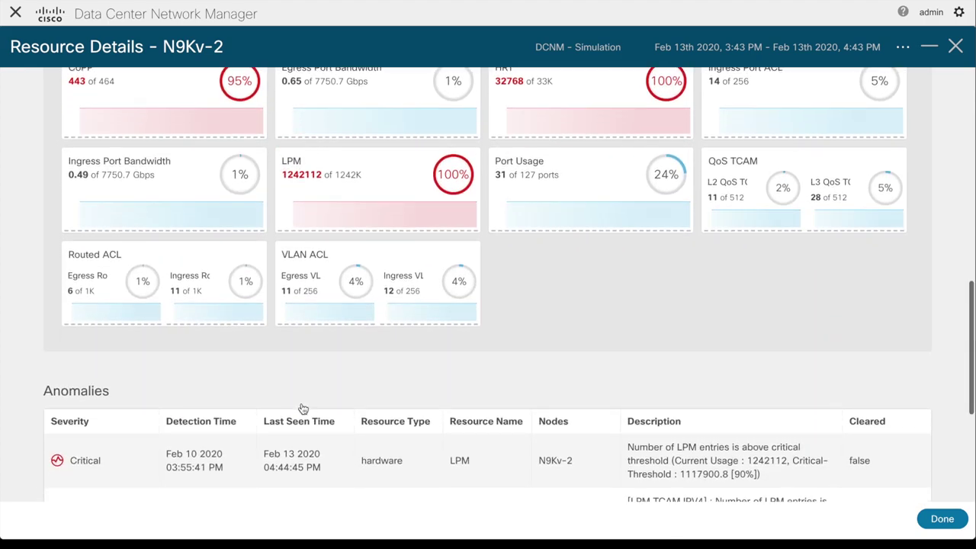
{"action": "scroll", "coordinate": [301, 408], "scroll_direction": "down", "scroll_amount": 4}
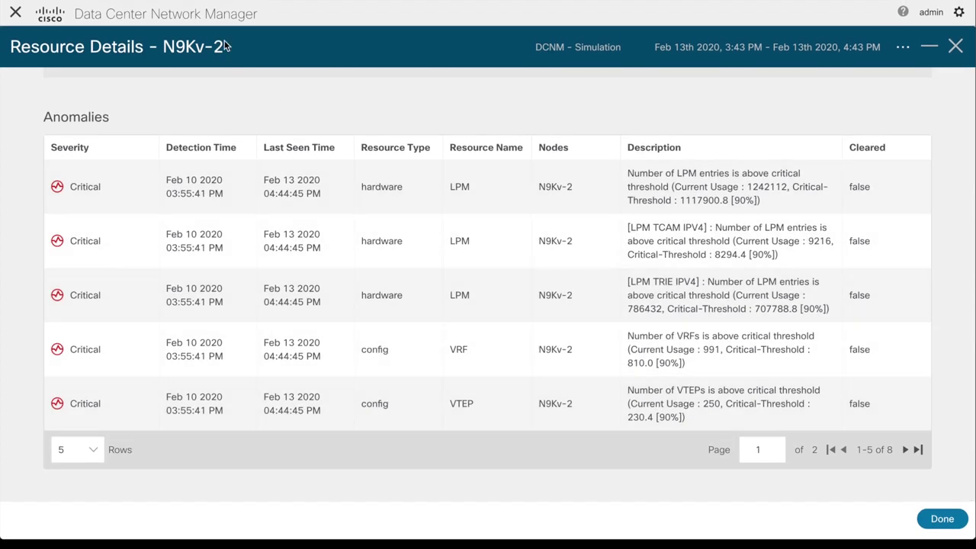
Close the N9Kv-2 resource details and browse page 2 of the utilization anomalies.
{"action": "left_click", "coordinate": [943, 517]}
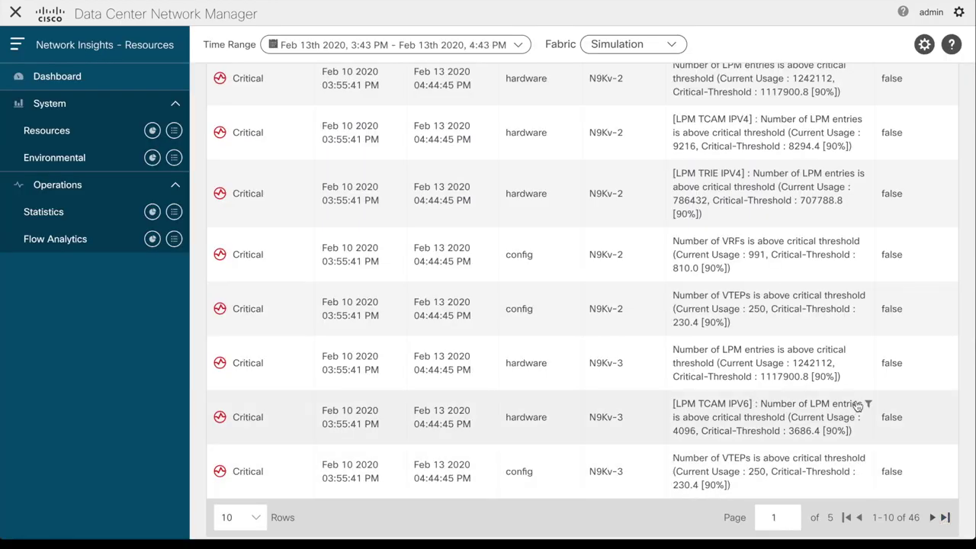
{"action": "scroll", "coordinate": [857, 405], "scroll_direction": "down", "scroll_amount": 1}
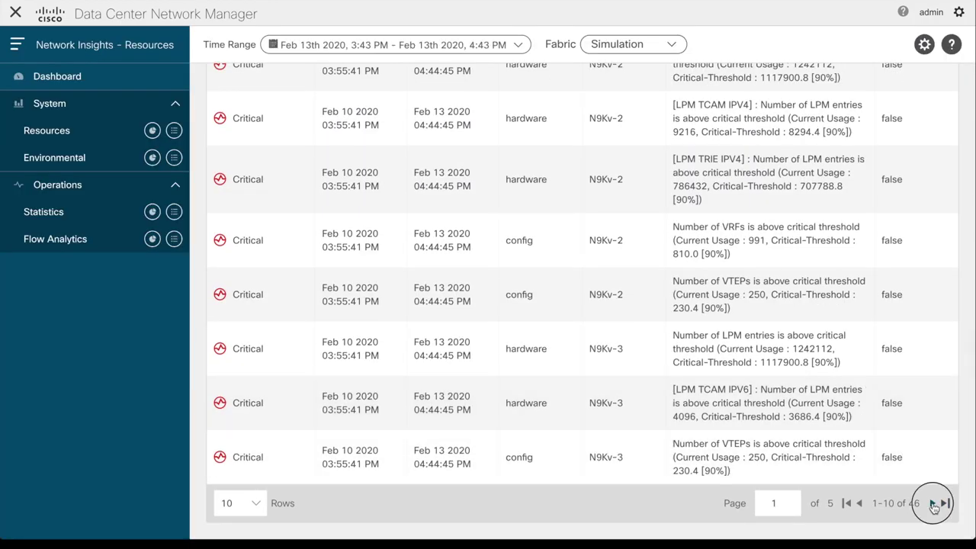
{"action": "left_click", "coordinate": [932, 503]}
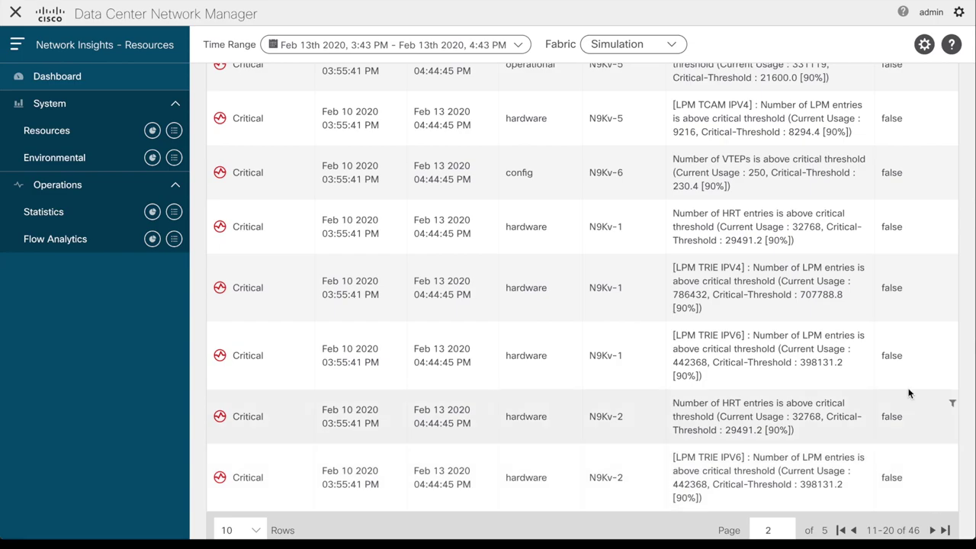
{"action": "scroll", "coordinate": [849, 441], "scroll_direction": "up", "scroll_amount": 3}
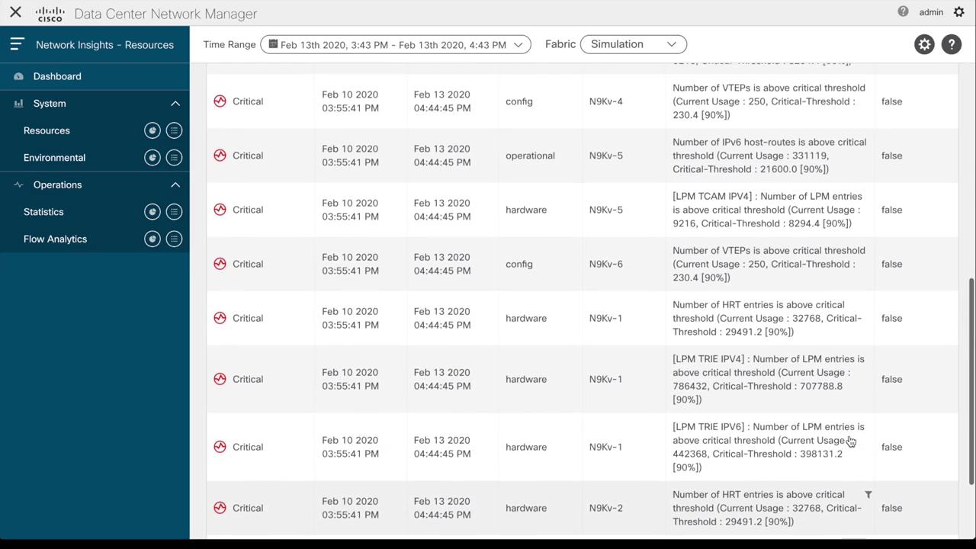
Replace the Utilization category filter with Environmental and review the listed temperature, memory and CPU anomalies.
{"action": "scroll", "coordinate": [849, 441], "scroll_direction": "up", "scroll_amount": 7}
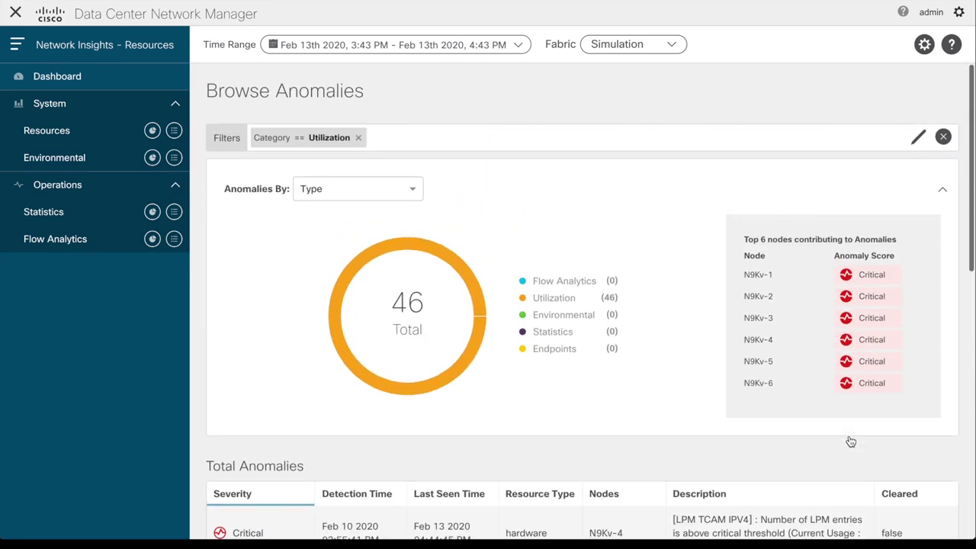
{"action": "left_click", "coordinate": [358, 137]}
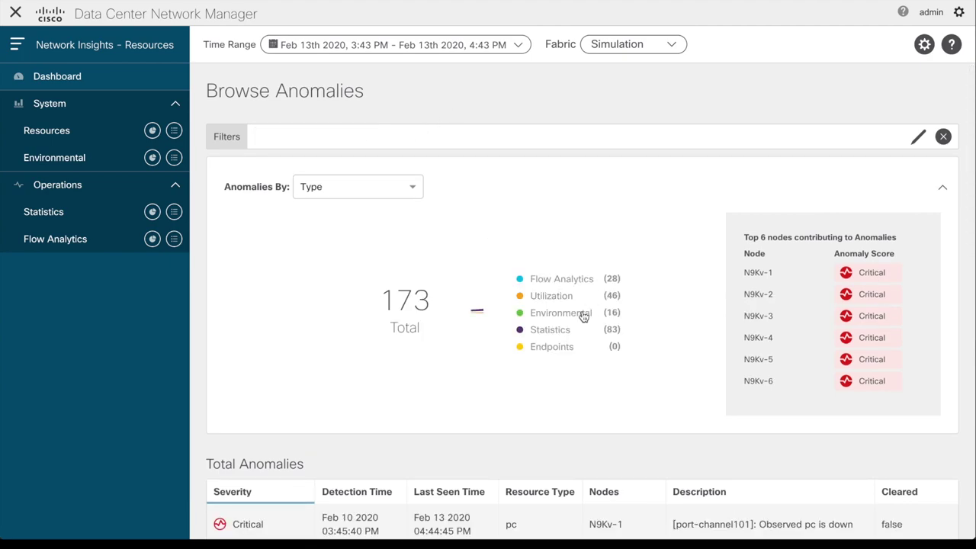
{"action": "left_click", "coordinate": [565, 320]}
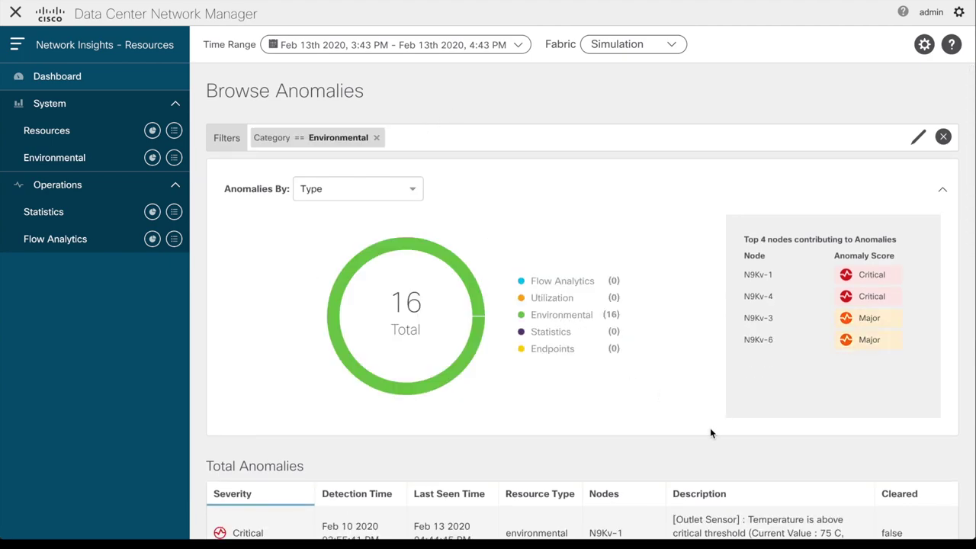
{"action": "scroll", "coordinate": [710, 432], "scroll_direction": "down", "scroll_amount": 1}
{"action": "scroll", "coordinate": [709, 433], "scroll_direction": "down", "scroll_amount": 4}
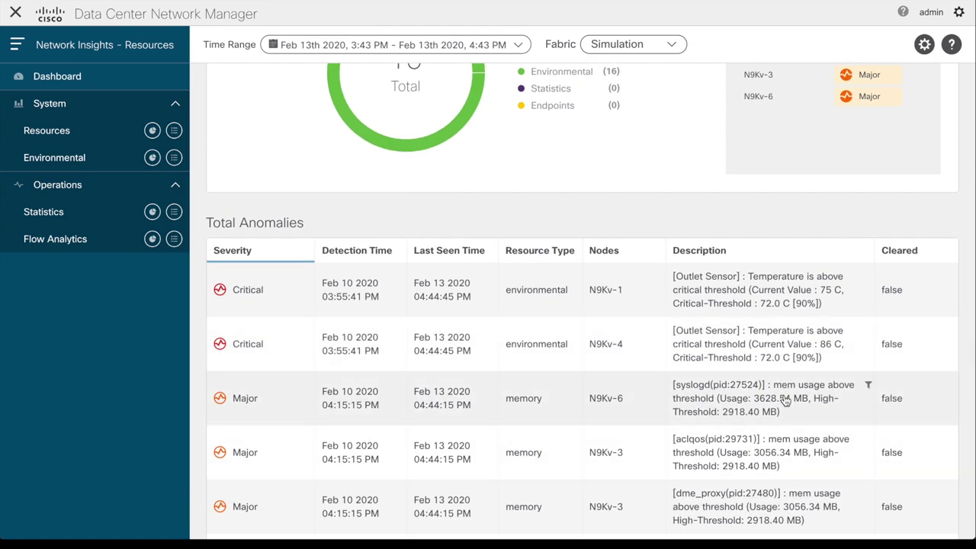
{"action": "scroll", "coordinate": [765, 484], "scroll_direction": "down", "scroll_amount": 3}
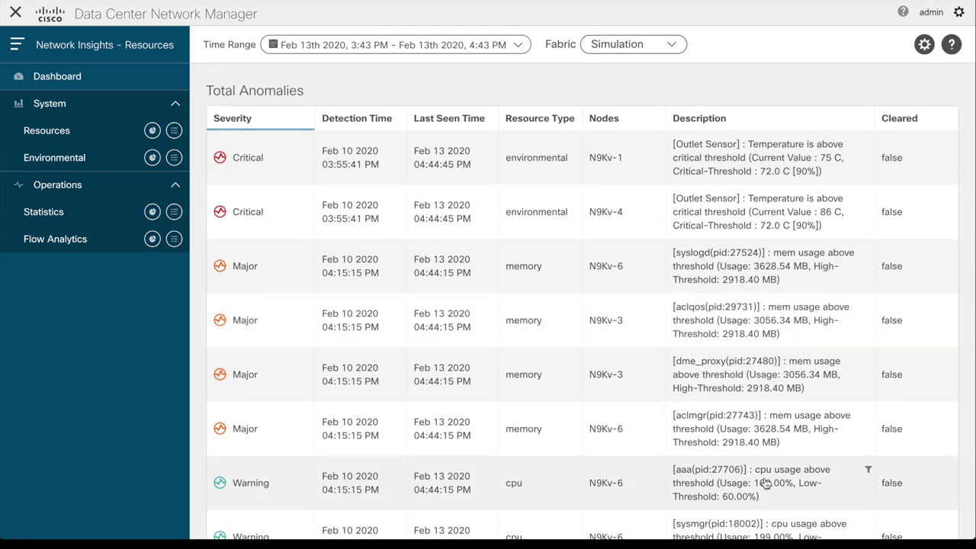
{"action": "scroll", "coordinate": [764, 484], "scroll_direction": "down", "scroll_amount": 4}
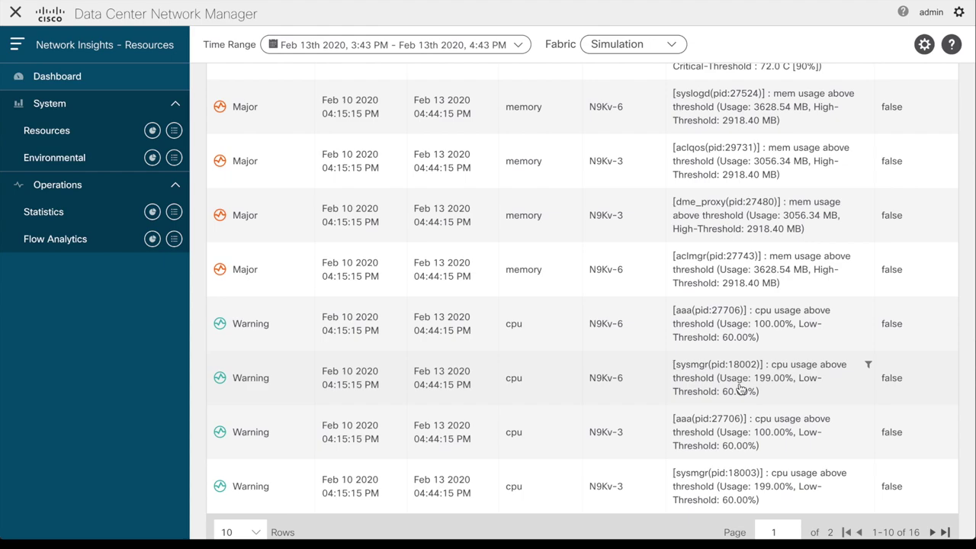
View the affected object of the sysmgr(pid:18002) CPU anomaly on N9Kv-6 and check the memory usage of its processes.
{"action": "double_click", "coordinate": [728, 385]}
{"action": "left_click", "coordinate": [223, 179]}
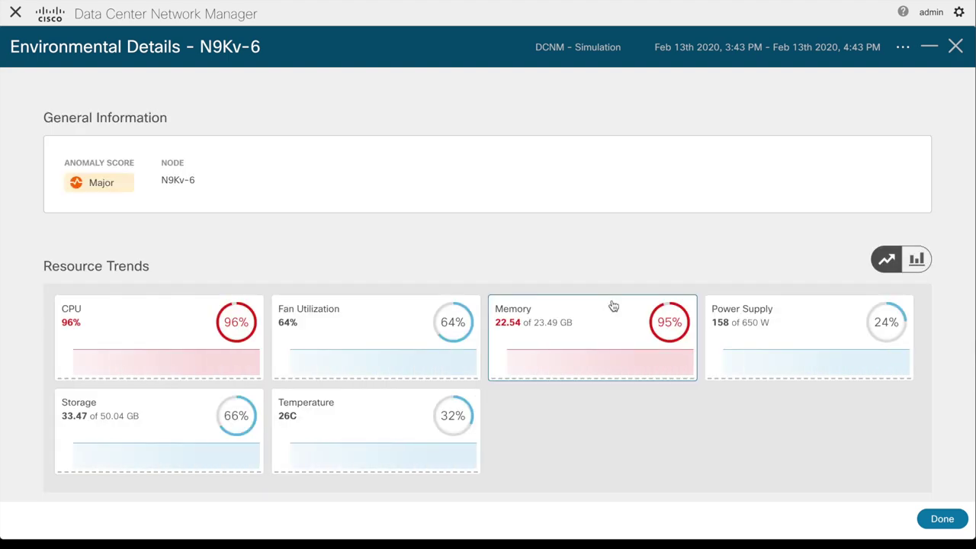
{"action": "left_click", "coordinate": [509, 326]}
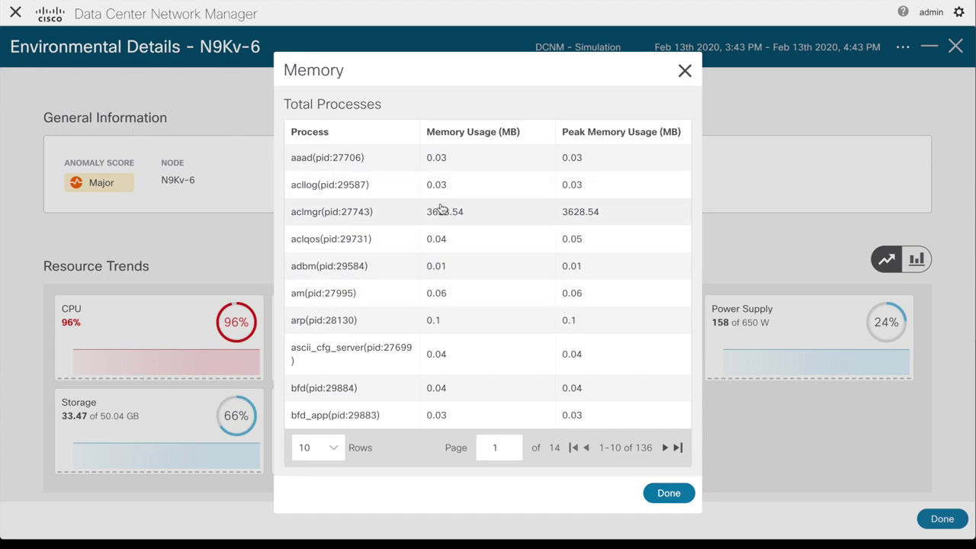
{"action": "left_click", "coordinate": [662, 493]}
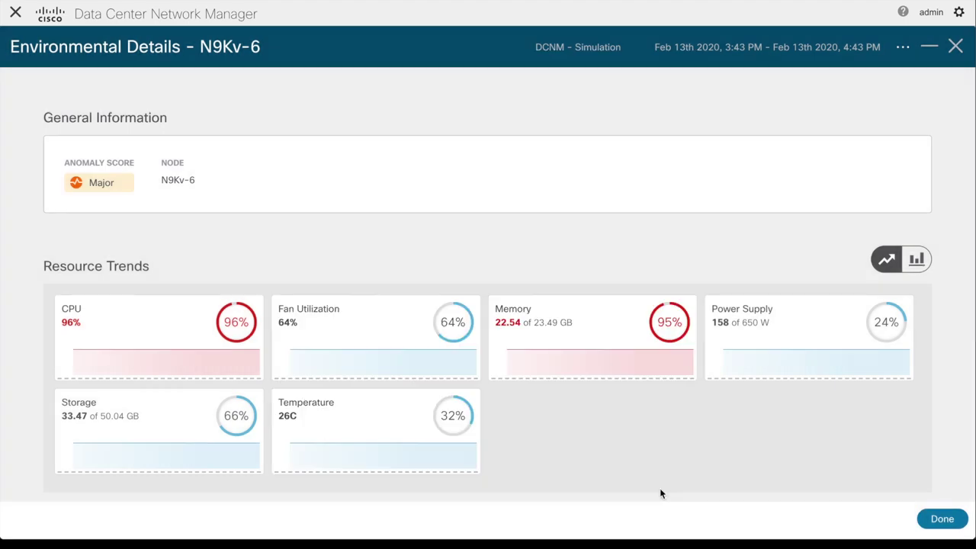
Check N9Kv-6's Fan Utilization per fan tray and examine the node's list of environmental anomalies.
{"action": "left_click", "coordinate": [318, 319]}
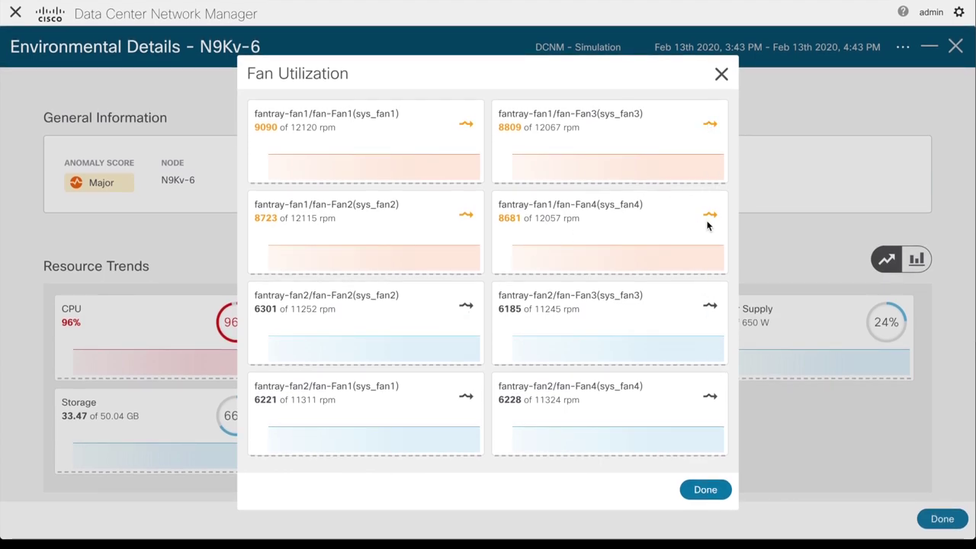
{"action": "left_click", "coordinate": [709, 490]}
{"action": "scroll", "coordinate": [714, 488], "scroll_direction": "down", "scroll_amount": 4}
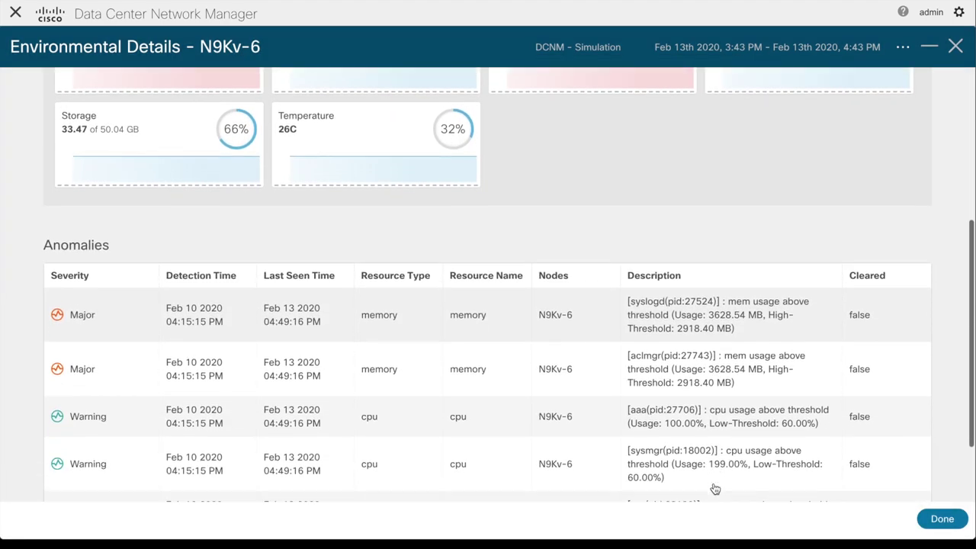
Close the environmental and anomaly details and remove the Environmental category filter from Browse Anomalies.
{"action": "left_click", "coordinate": [714, 488]}
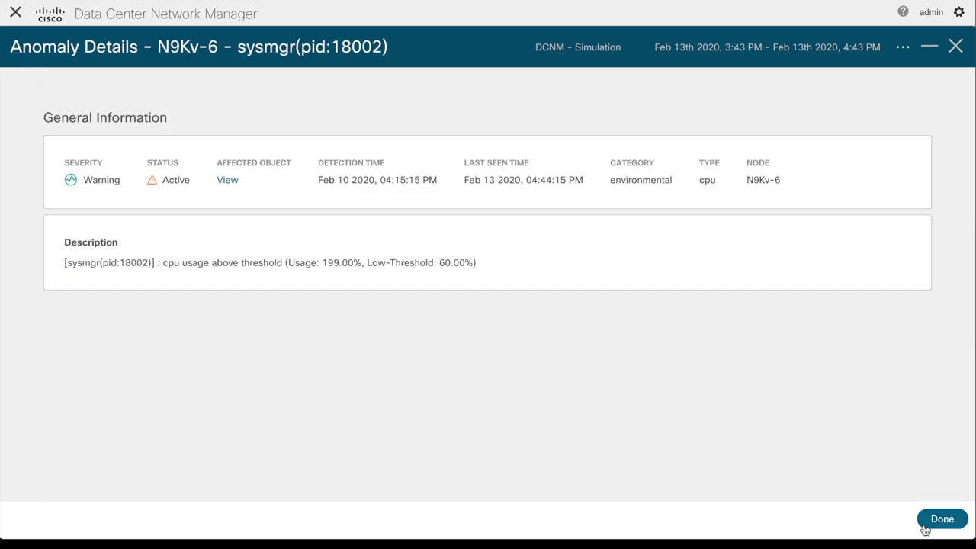
{"action": "left_click", "coordinate": [925, 528]}
{"action": "scroll", "coordinate": [852, 390], "scroll_direction": "up", "scroll_amount": 2}
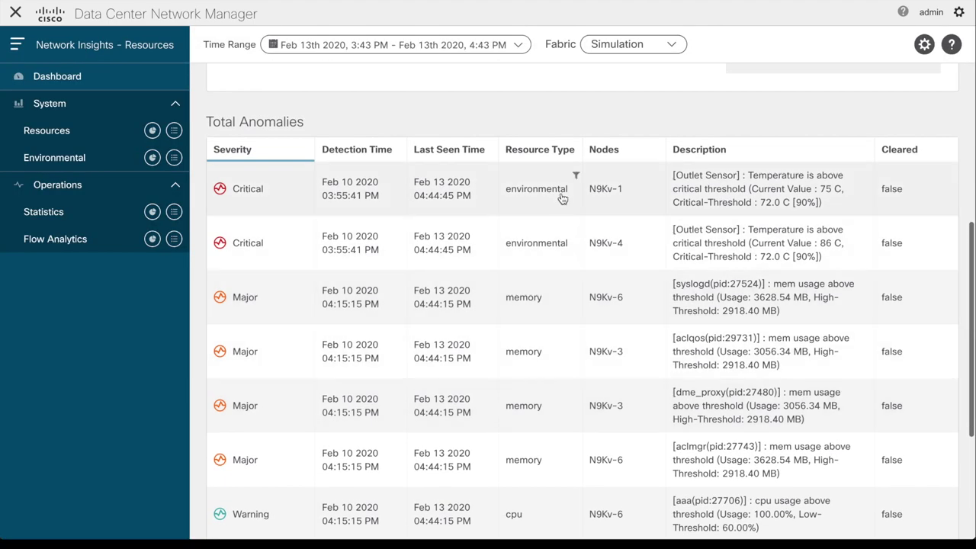
{"action": "scroll", "coordinate": [623, 317], "scroll_direction": "up", "scroll_amount": 3}
{"action": "scroll", "coordinate": [435, 149], "scroll_direction": "up", "scroll_amount": 3}
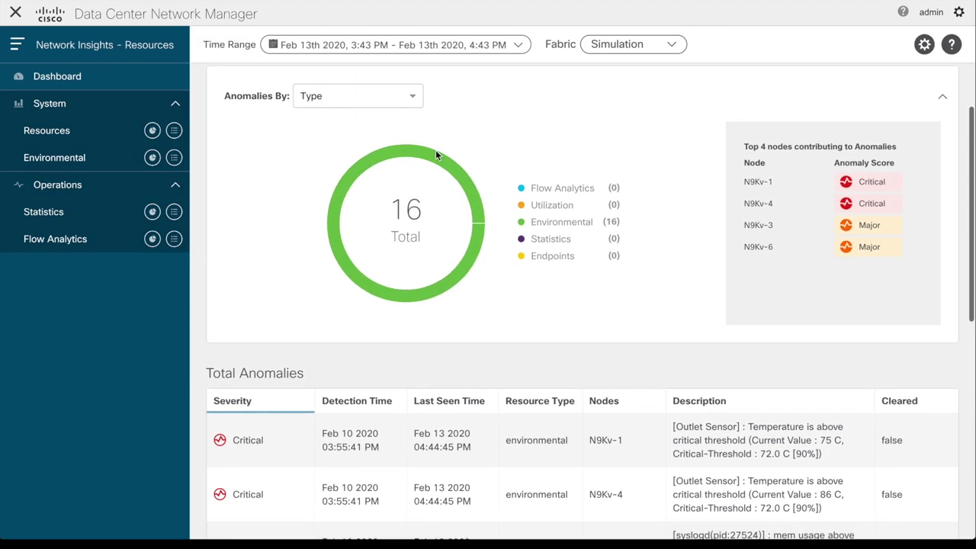
{"action": "left_click", "coordinate": [377, 137]}
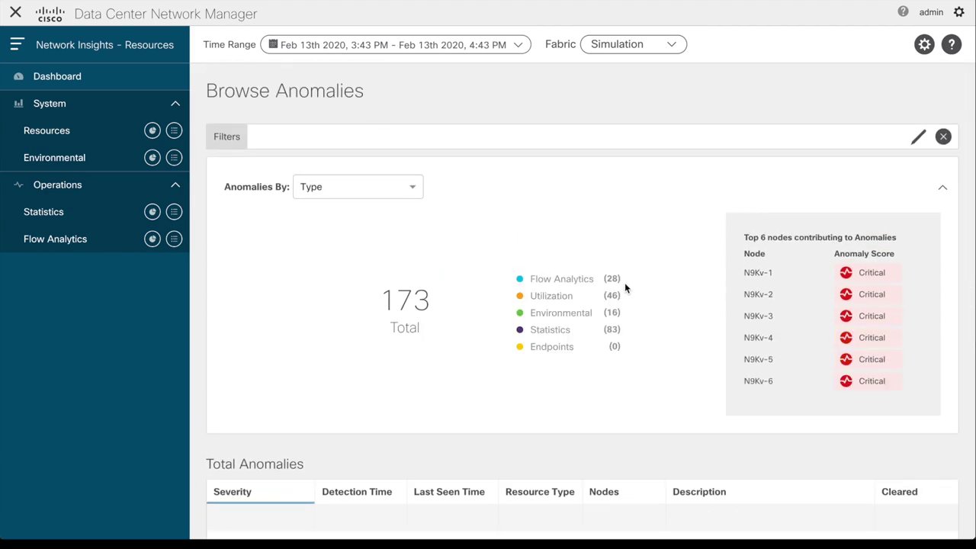
Filter Browse Anomalies to the Statistics category and review the vPC and port-channel anomalies at the start of the Total Anomalies list.
{"action": "left_click", "coordinate": [552, 333]}
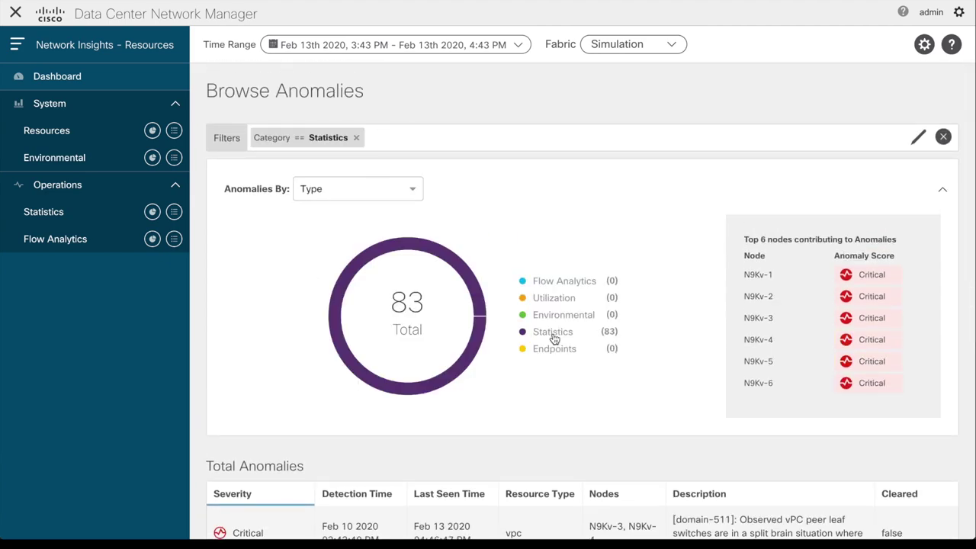
{"action": "scroll", "coordinate": [553, 337], "scroll_direction": "down", "scroll_amount": 1}
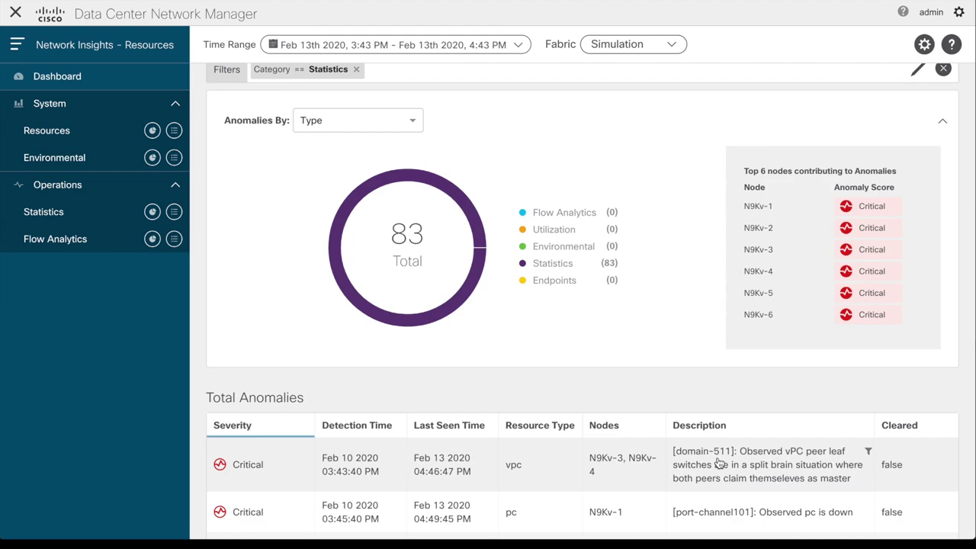
{"action": "scroll", "coordinate": [719, 462], "scroll_direction": "down", "scroll_amount": 3}
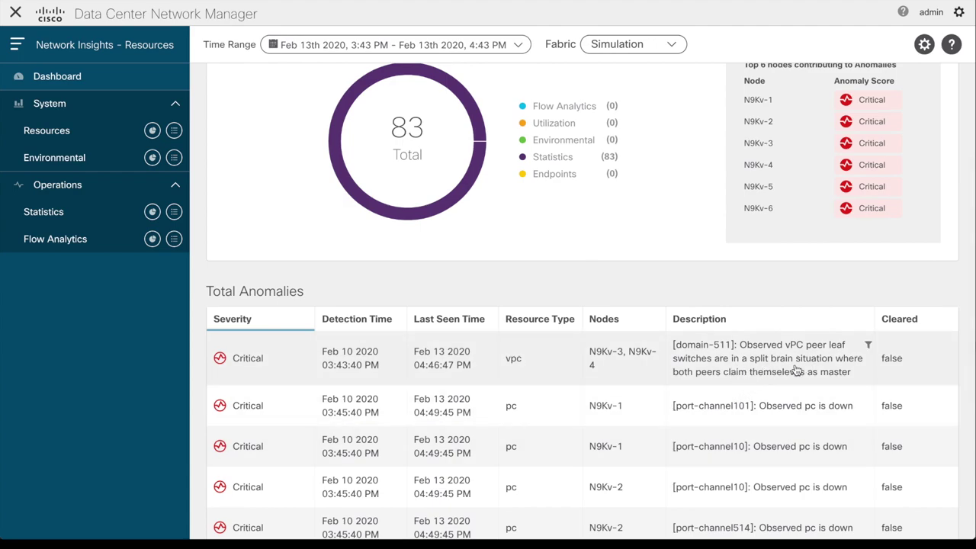
{"action": "scroll", "coordinate": [796, 369], "scroll_direction": "down", "scroll_amount": 2}
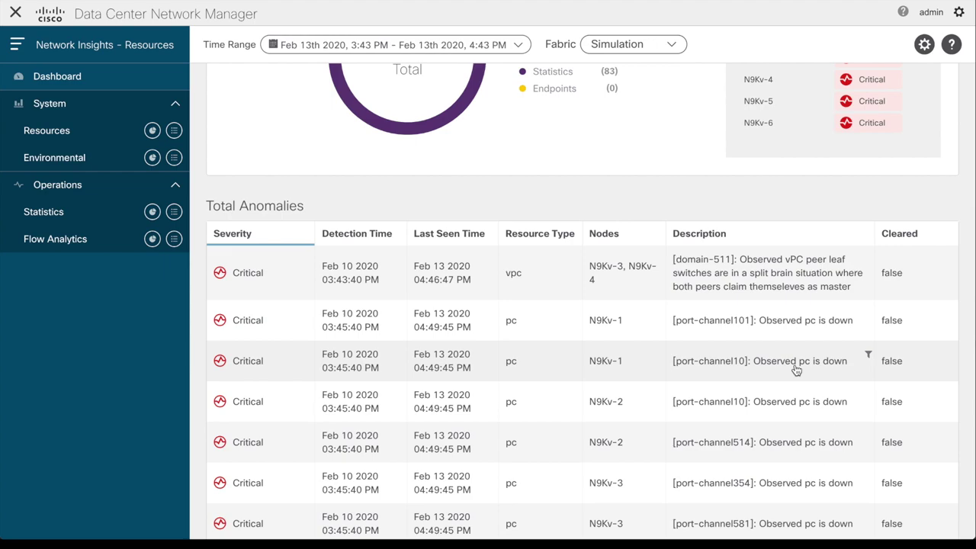
{"action": "scroll", "coordinate": [796, 369], "scroll_direction": "down", "scroll_amount": 2}
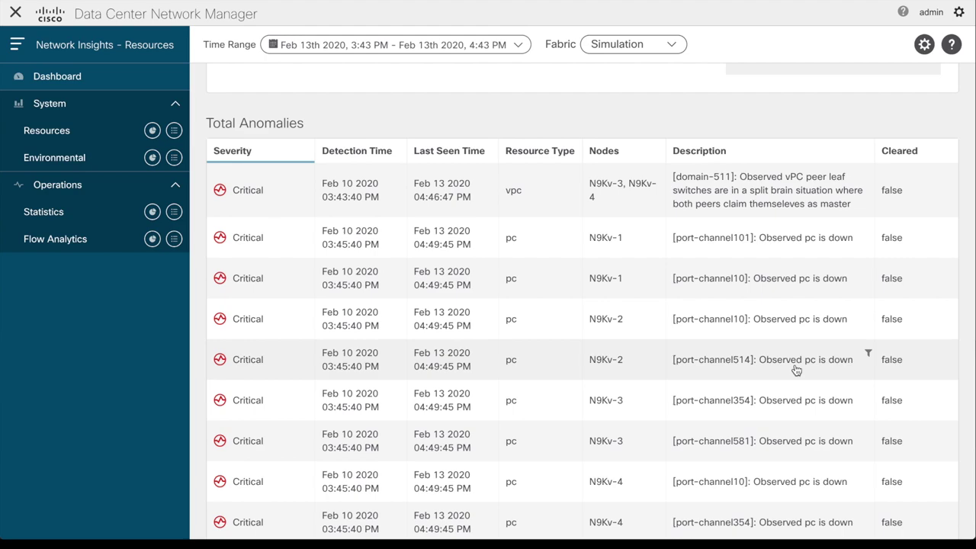
{"action": "scroll", "coordinate": [796, 370], "scroll_direction": "down", "scroll_amount": 1}
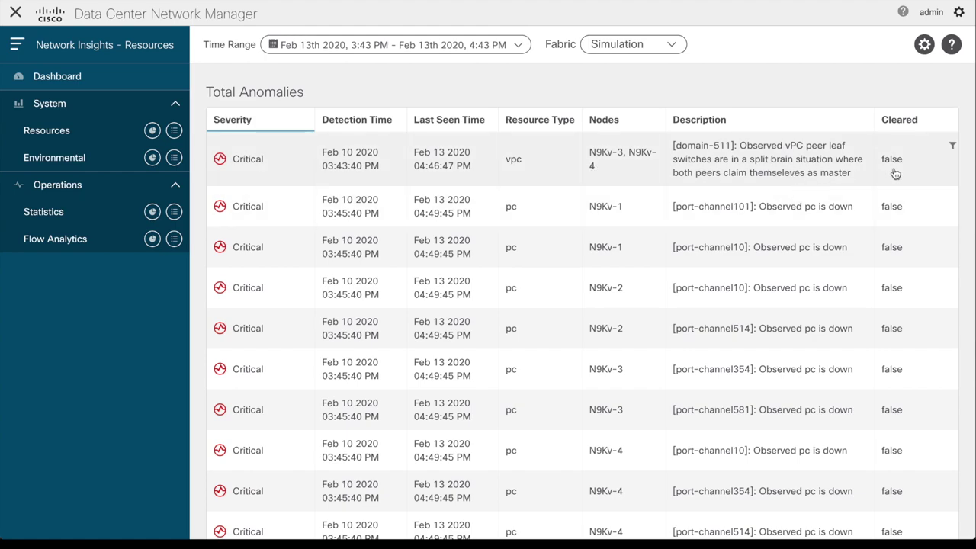
{"action": "scroll", "coordinate": [844, 331], "scroll_direction": "down", "scroll_amount": 2}
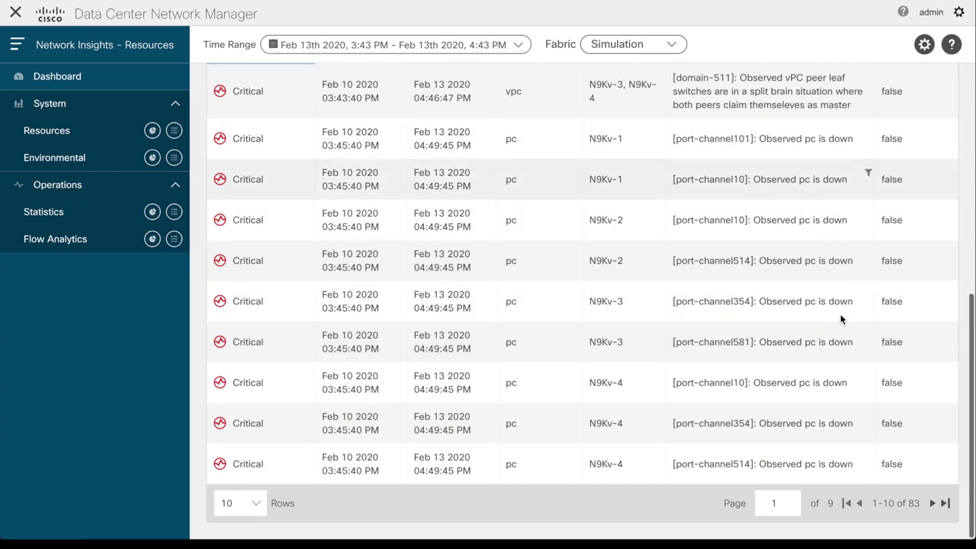
Browse the Statistics anomalies through page 8, examining the resource type, node and description of each entry.
{"action": "left_click", "coordinate": [931, 504]}
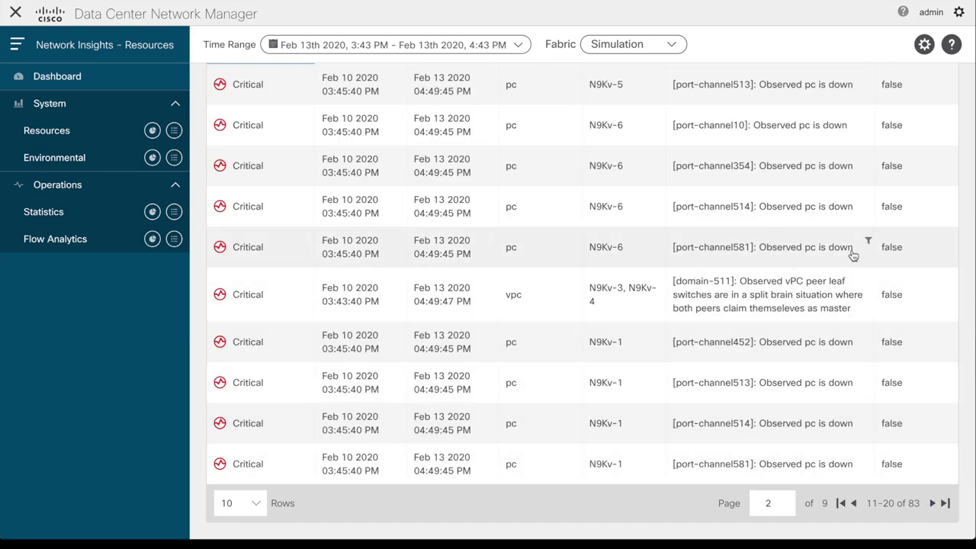
{"action": "left_click", "coordinate": [931, 504]}
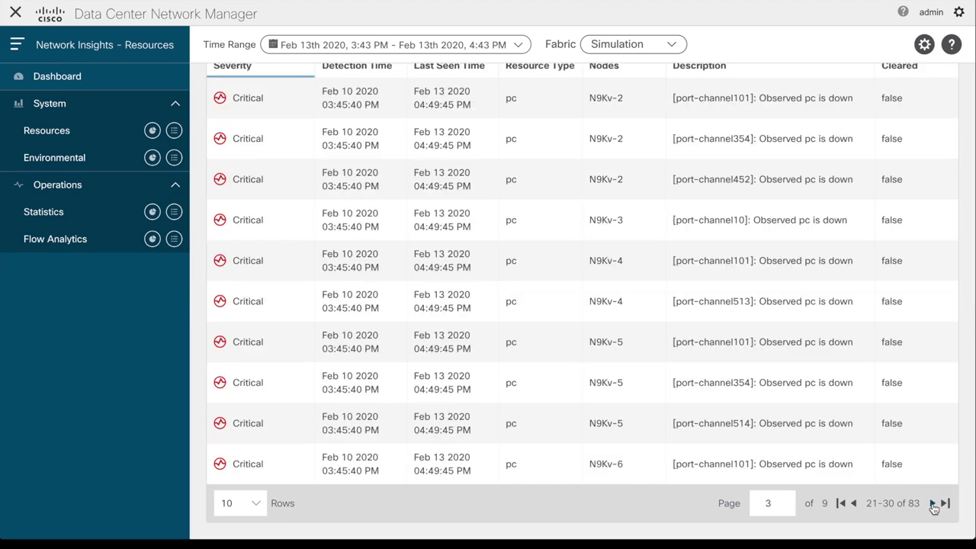
{"action": "left_click", "coordinate": [931, 503]}
{"action": "left_click", "coordinate": [931, 503]}
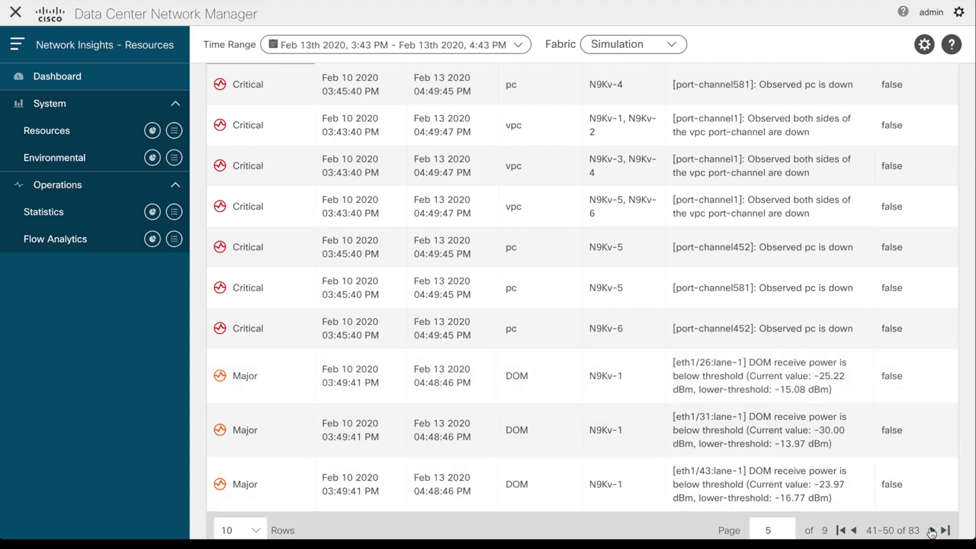
{"action": "left_click", "coordinate": [932, 531]}
{"action": "scroll", "coordinate": [932, 533], "scroll_direction": "down", "scroll_amount": 1}
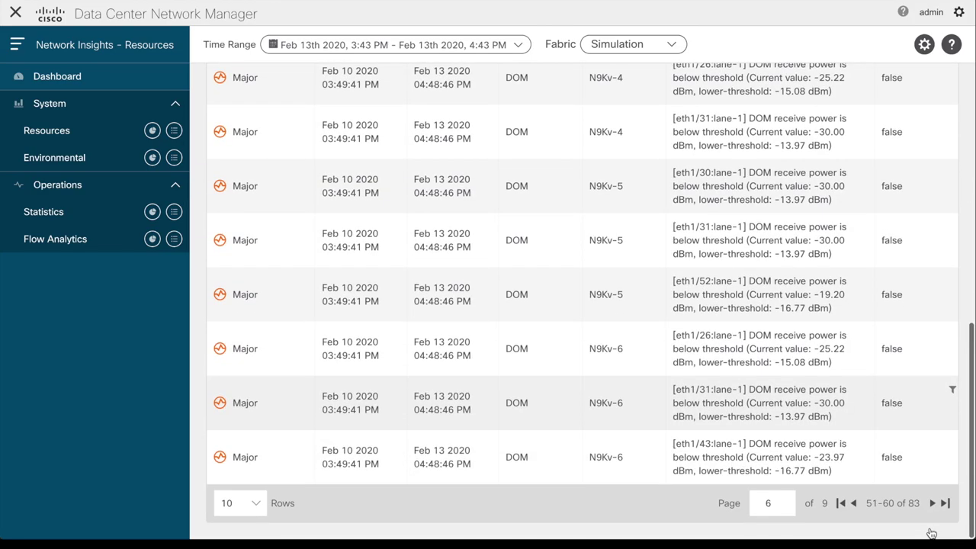
{"action": "left_click", "coordinate": [932, 503]}
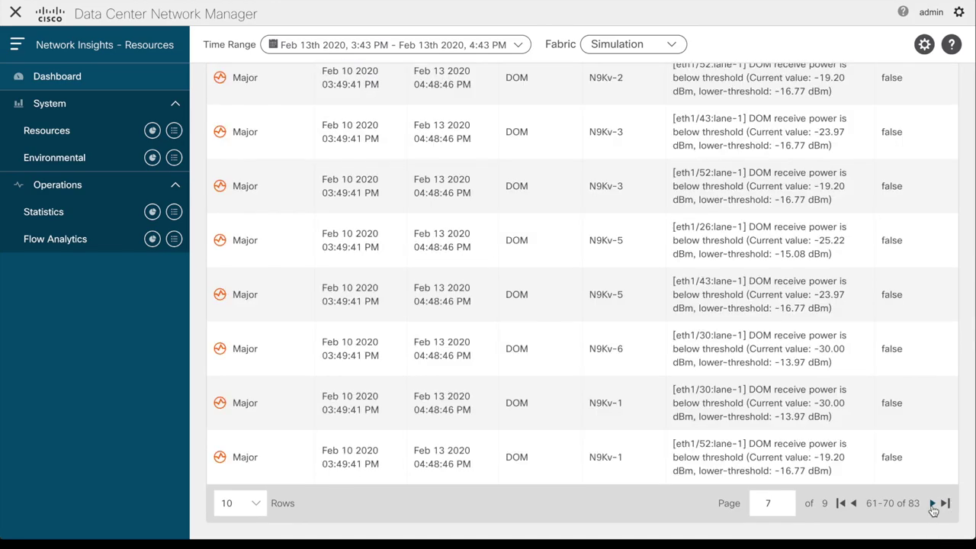
{"action": "left_click", "coordinate": [931, 504]}
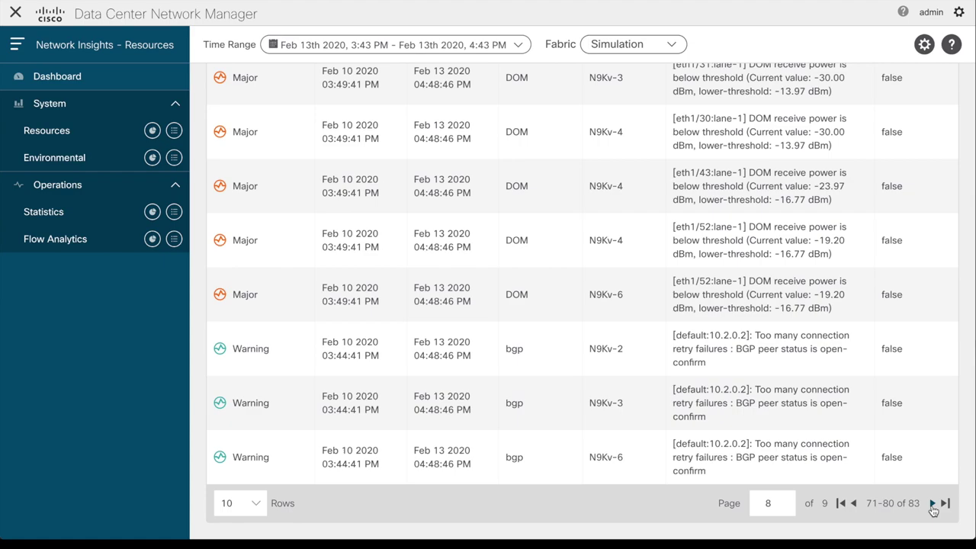
View the affected object of N9Kv-2's BGP connection retry anomaly and examine its anomalies, error breakdown and neighbors.
{"action": "left_click", "coordinate": [714, 348]}
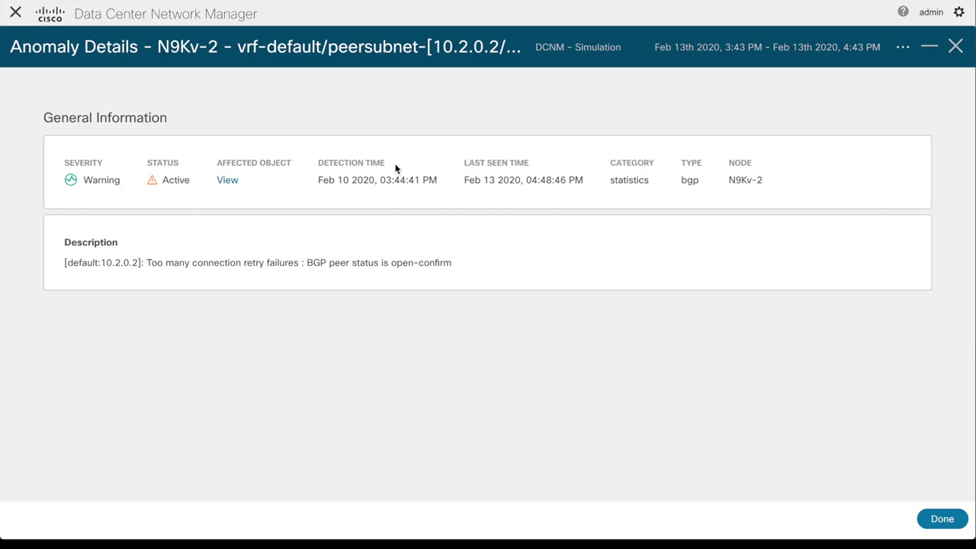
{"action": "left_click", "coordinate": [228, 182]}
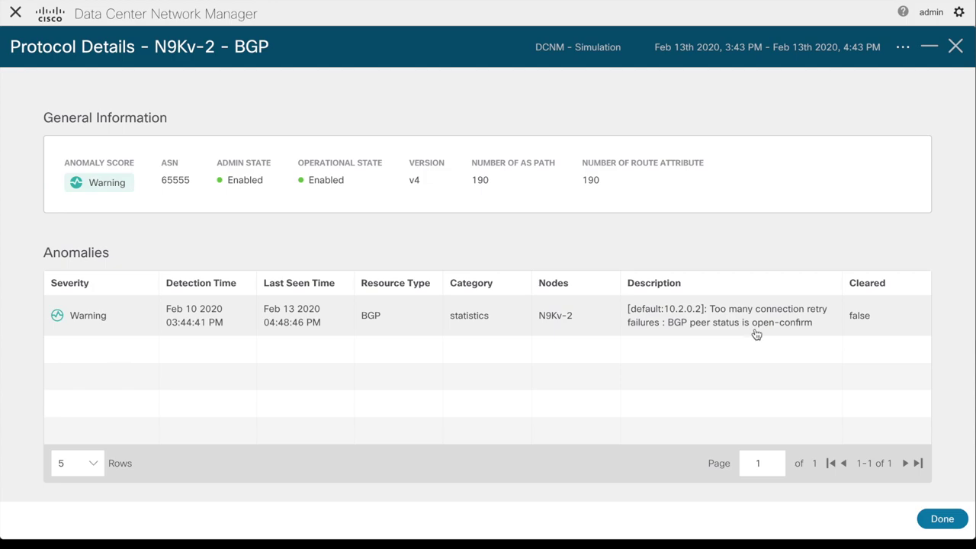
{"action": "left_click_drag", "start_coordinate": [668, 310], "coordinate": [702, 318]}
{"action": "scroll", "coordinate": [702, 319], "scroll_direction": "down", "scroll_amount": 5}
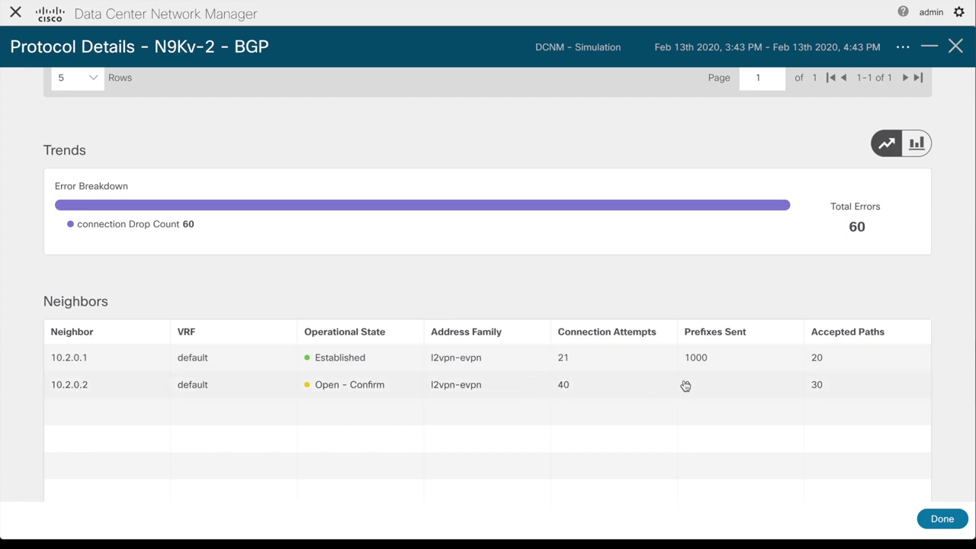
{"action": "scroll", "coordinate": [684, 386], "scroll_direction": "down", "scroll_amount": 3}
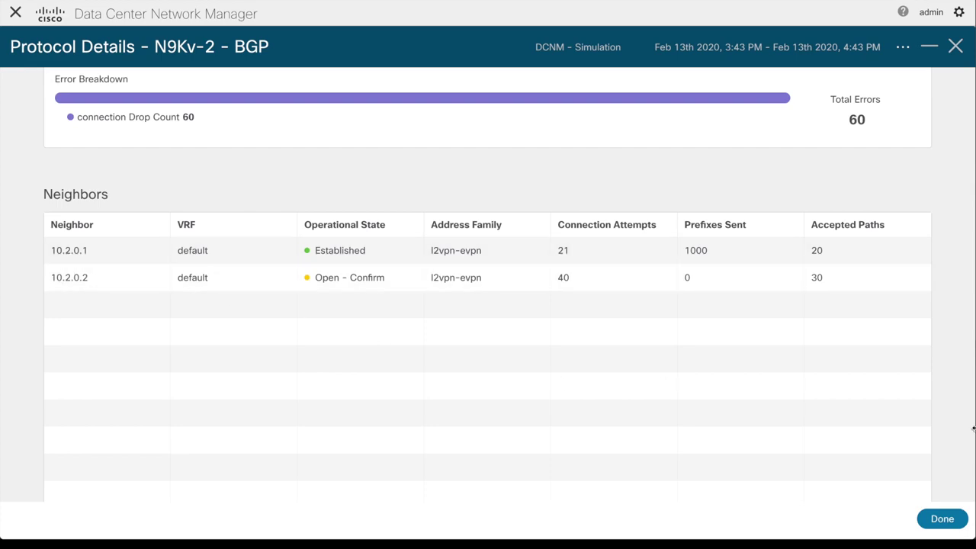
Close the BGP protocol and anomaly details and remove the Statistics category filter from Browse Anomalies.
{"action": "left_click", "coordinate": [941, 519]}
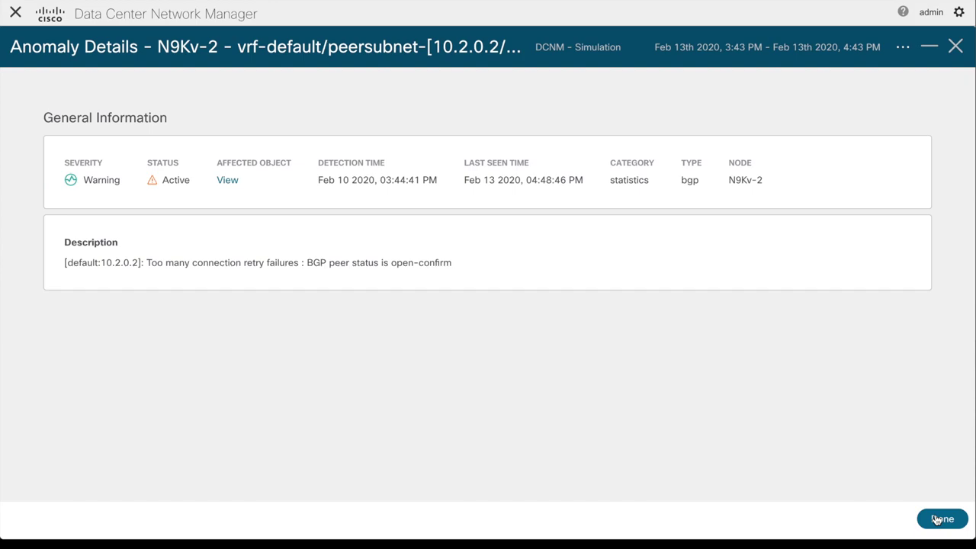
{"action": "left_click", "coordinate": [940, 517]}
{"action": "scroll", "coordinate": [856, 359], "scroll_direction": "up", "scroll_amount": 10}
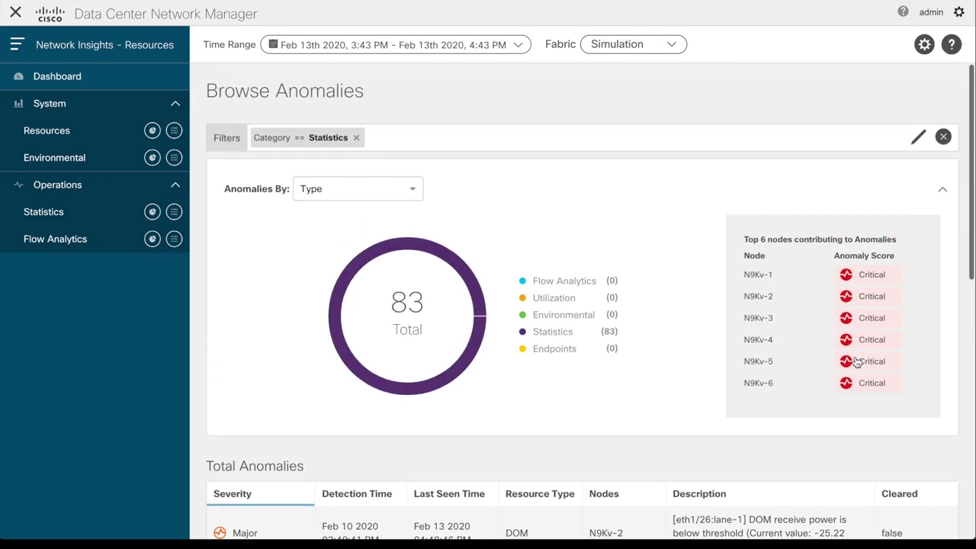
{"action": "left_click", "coordinate": [356, 138]}
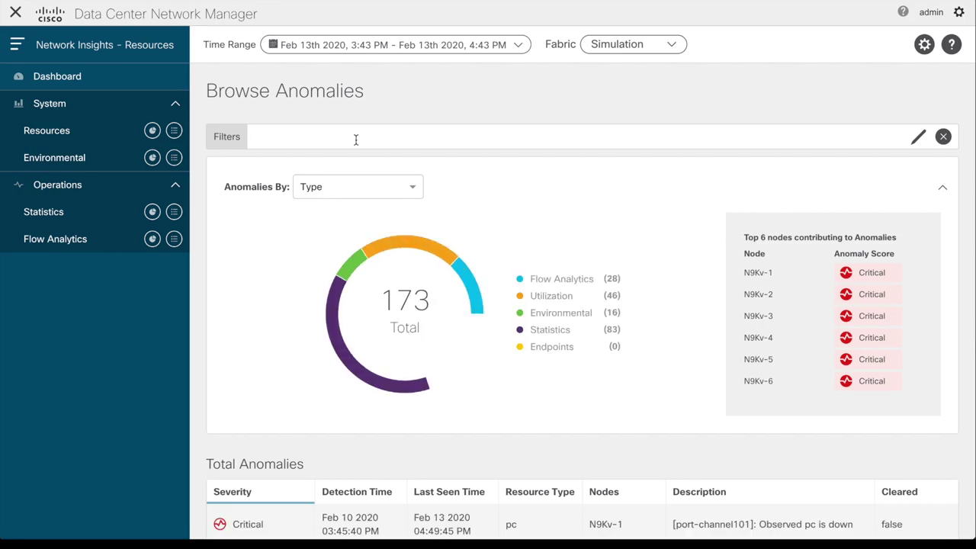
Check the main Dashboard and the top nodes on the Resources Dashboard, and open Browse Resources.
{"action": "left_click", "coordinate": [142, 84]}
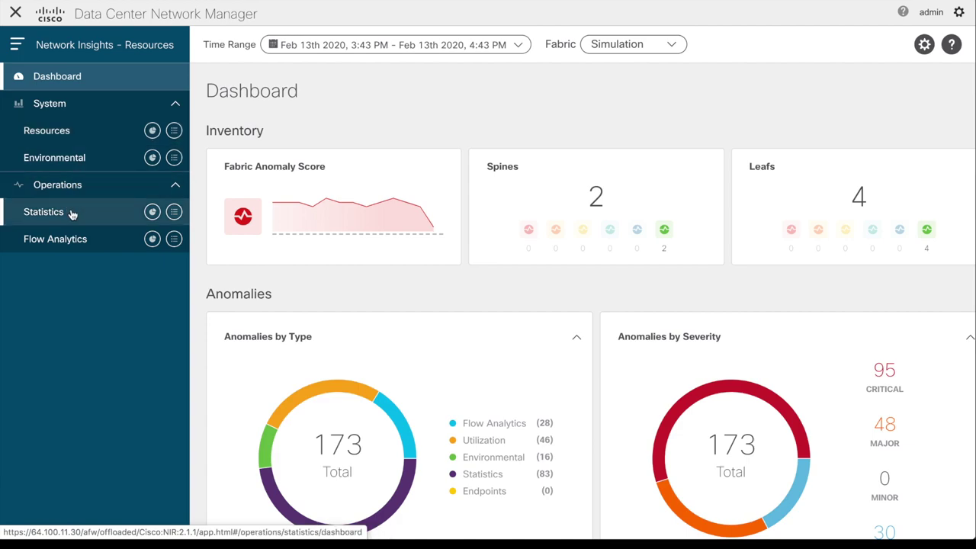
{"action": "left_click", "coordinate": [152, 131]}
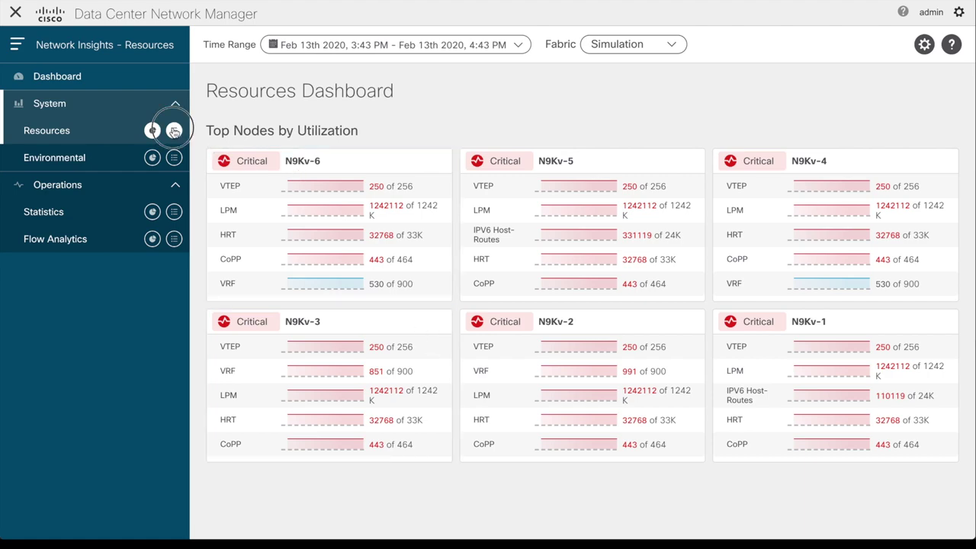
{"action": "left_click", "coordinate": [174, 132]}
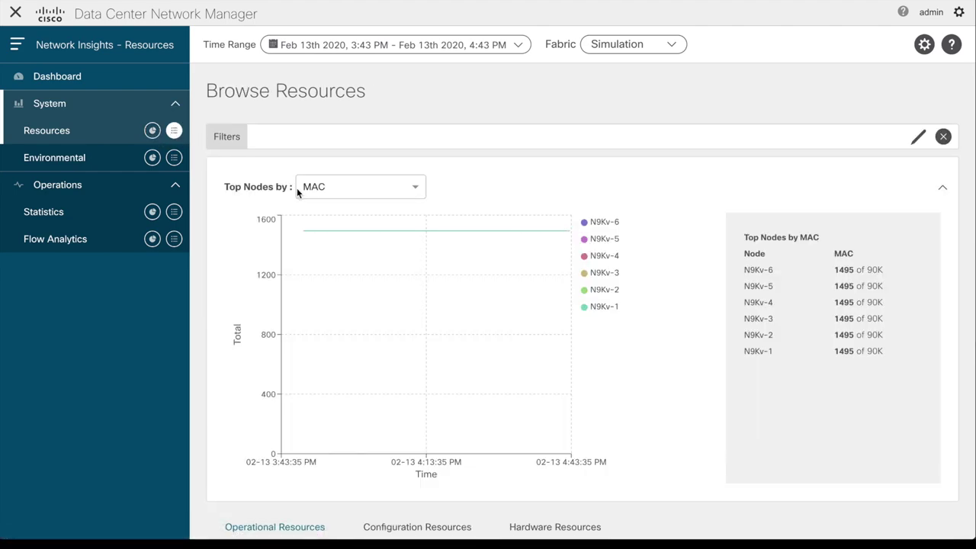
Look through the resource types available for ranking the top nodes, keeping MAC selected.
{"action": "left_click", "coordinate": [414, 190]}
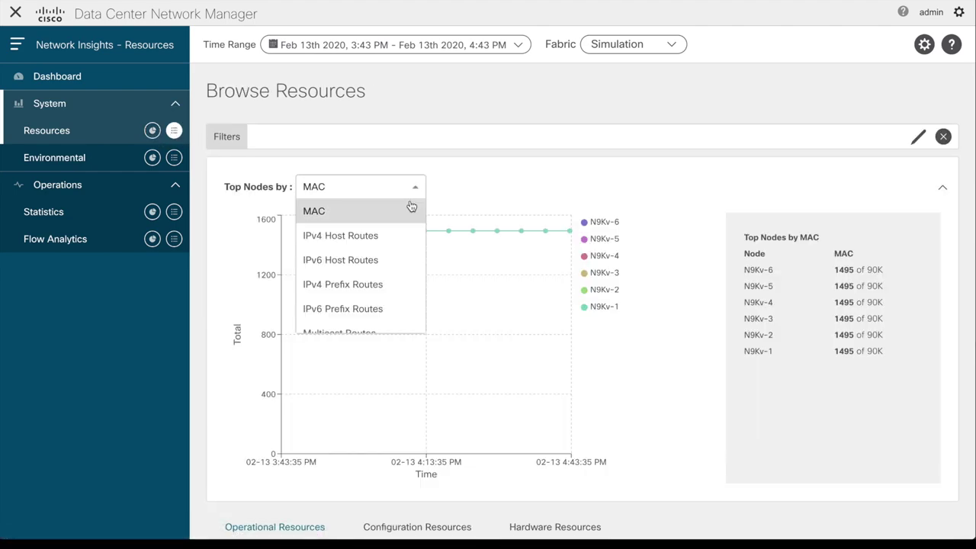
{"action": "scroll", "coordinate": [396, 257], "scroll_direction": "down", "scroll_amount": 2}
{"action": "scroll", "coordinate": [397, 257], "scroll_direction": "down", "scroll_amount": 4}
{"action": "scroll", "coordinate": [396, 257], "scroll_direction": "down", "scroll_amount": 4}
{"action": "scroll", "coordinate": [397, 257], "scroll_direction": "down", "scroll_amount": 3}
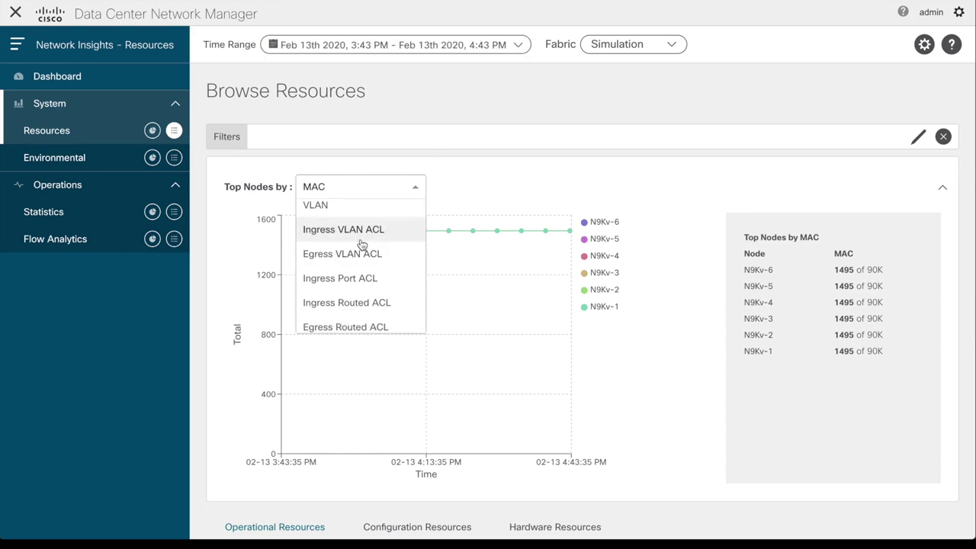
{"action": "scroll", "coordinate": [362, 245], "scroll_direction": "down", "scroll_amount": 1}
{"action": "left_click", "coordinate": [693, 404]}
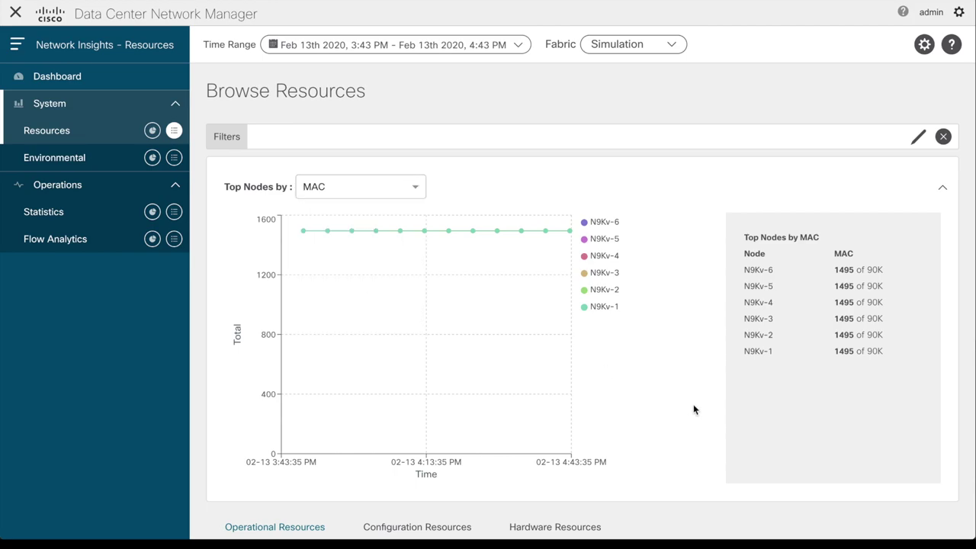
Examine the Operational Resources and Configuration Resources usage of each node.
{"action": "scroll", "coordinate": [693, 404], "scroll_direction": "down", "scroll_amount": 3}
{"action": "scroll", "coordinate": [693, 410], "scroll_direction": "down", "scroll_amount": 5}
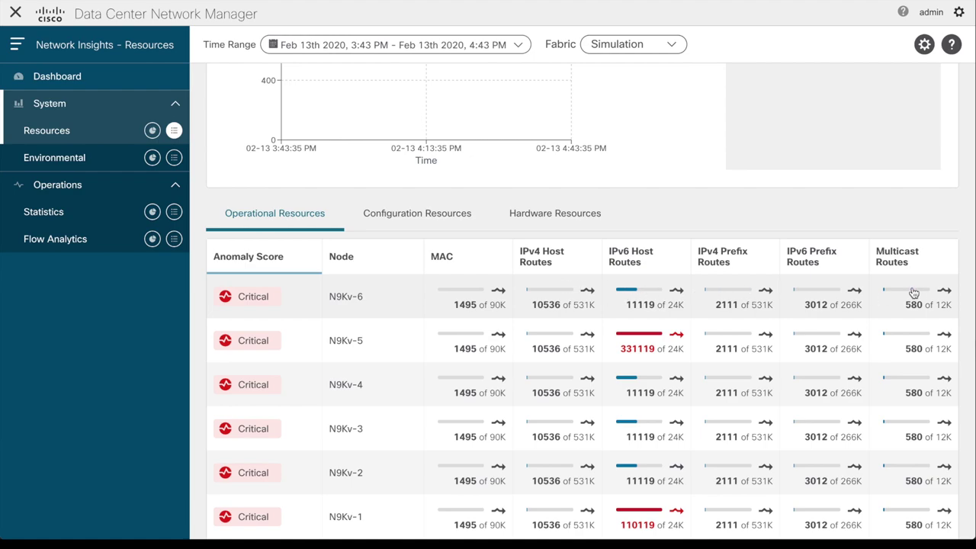
{"action": "left_click", "coordinate": [421, 215]}
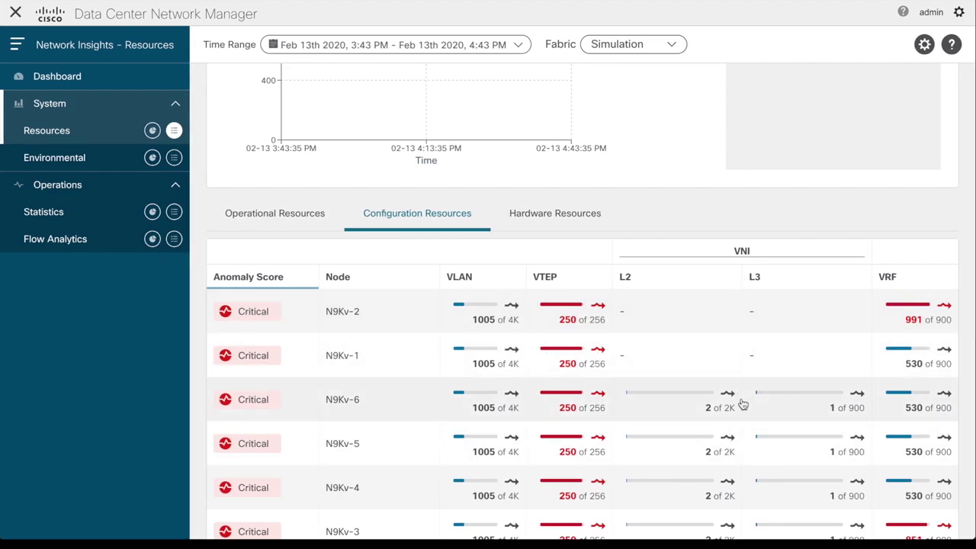
Show the Hardware Resources per node and examine port usage, bandwidth, CoPP, LPM, HRT, QoS TCAM and ACL utilization.
{"action": "left_click", "coordinate": [529, 218]}
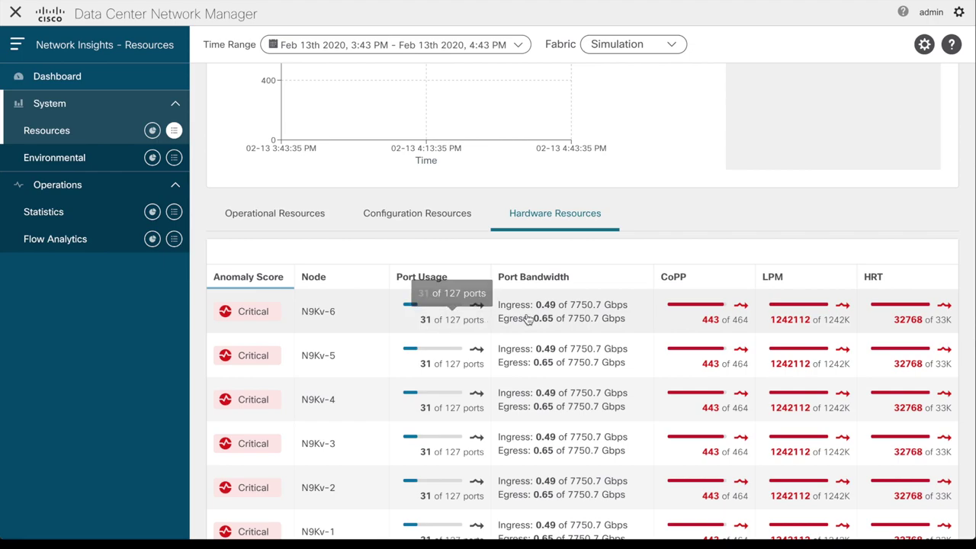
{"action": "scroll", "coordinate": [537, 319], "scroll_direction": "right", "scroll_amount": 5}
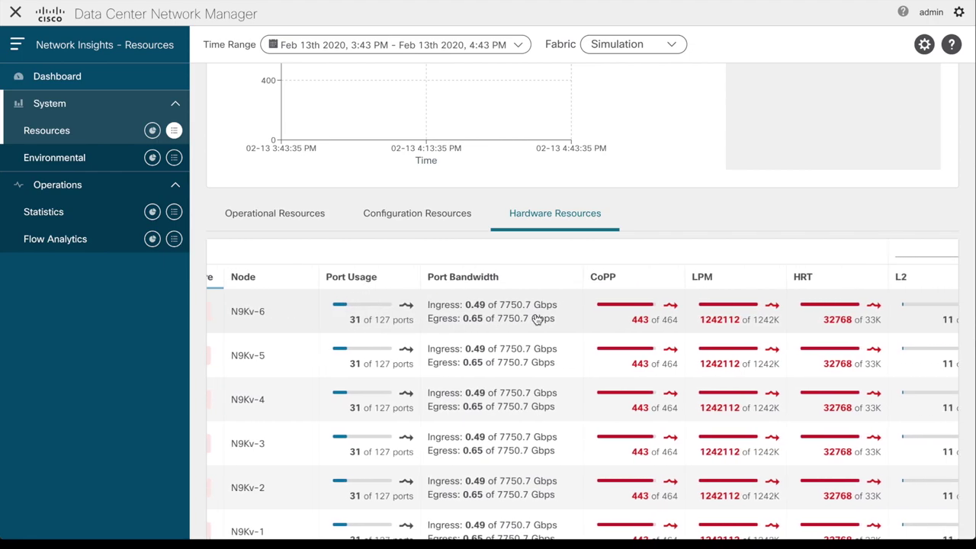
{"action": "scroll", "coordinate": [537, 319], "scroll_direction": "right", "scroll_amount": 4}
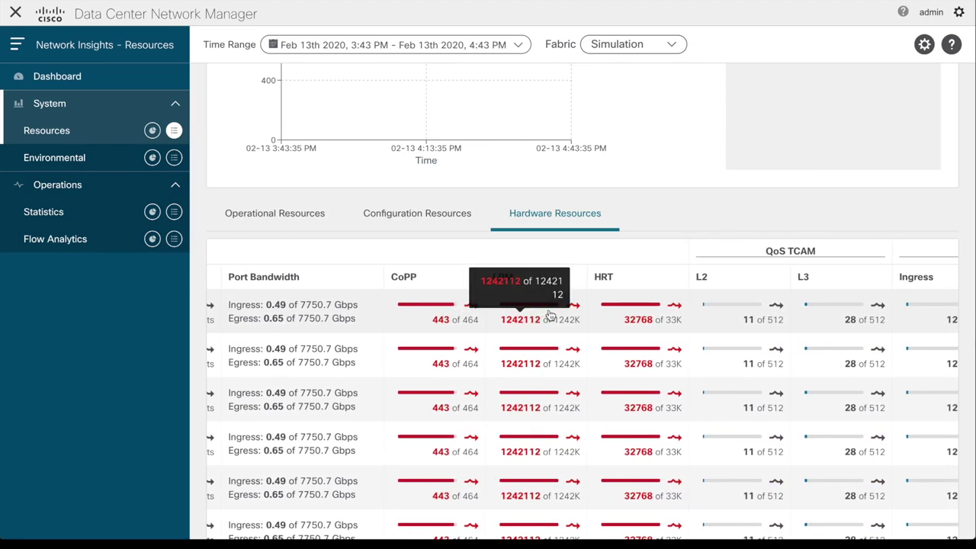
{"action": "scroll", "coordinate": [621, 311], "scroll_direction": "right", "scroll_amount": 6}
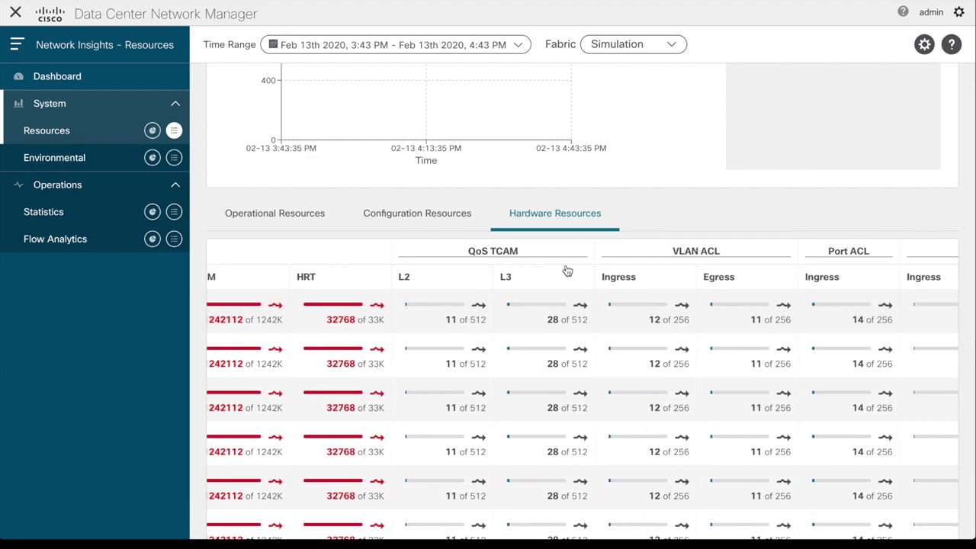
{"action": "scroll", "coordinate": [567, 271], "scroll_direction": "right", "scroll_amount": 2}
{"action": "scroll", "coordinate": [567, 270], "scroll_direction": "right", "scroll_amount": 3}
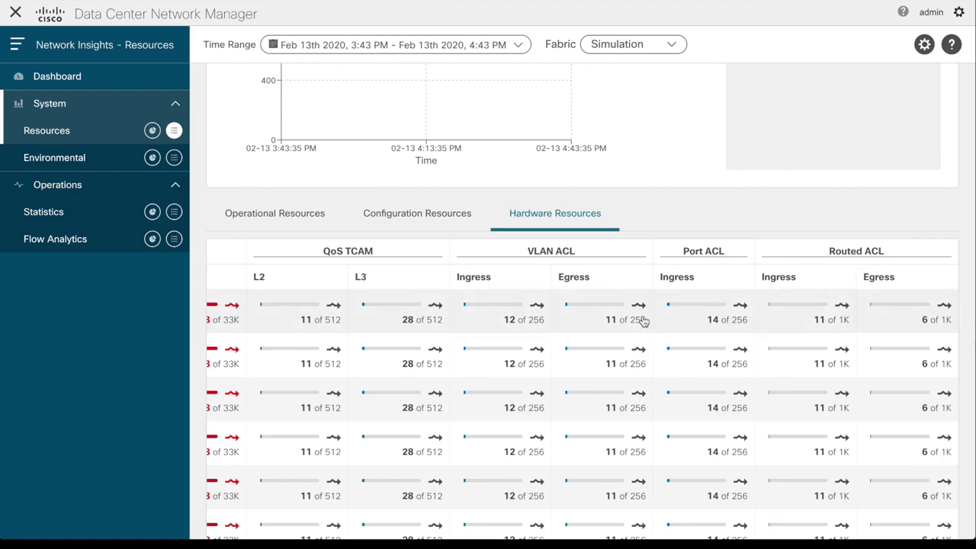
{"action": "scroll", "coordinate": [610, 334], "scroll_direction": "left", "scroll_amount": 5}
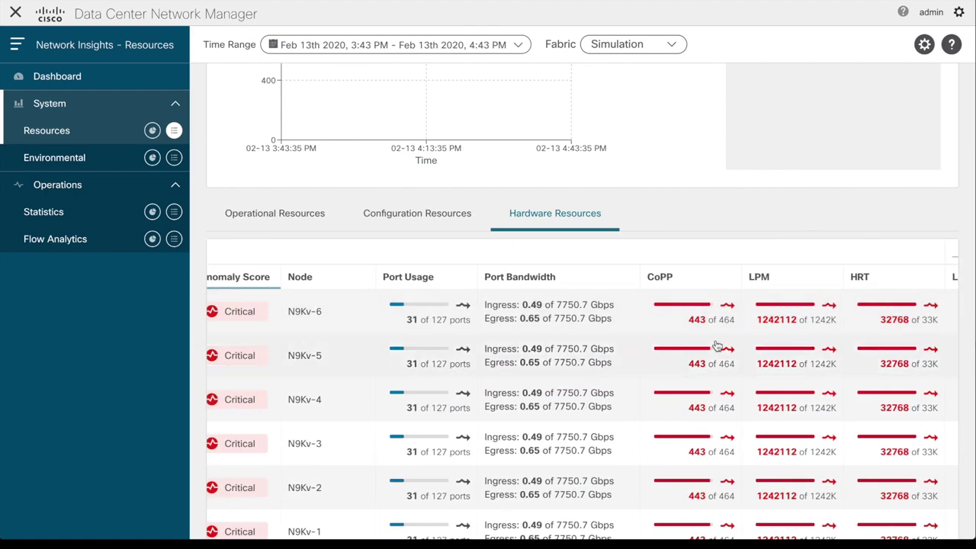
{"action": "mouse_move", "coordinate": [698, 328]}
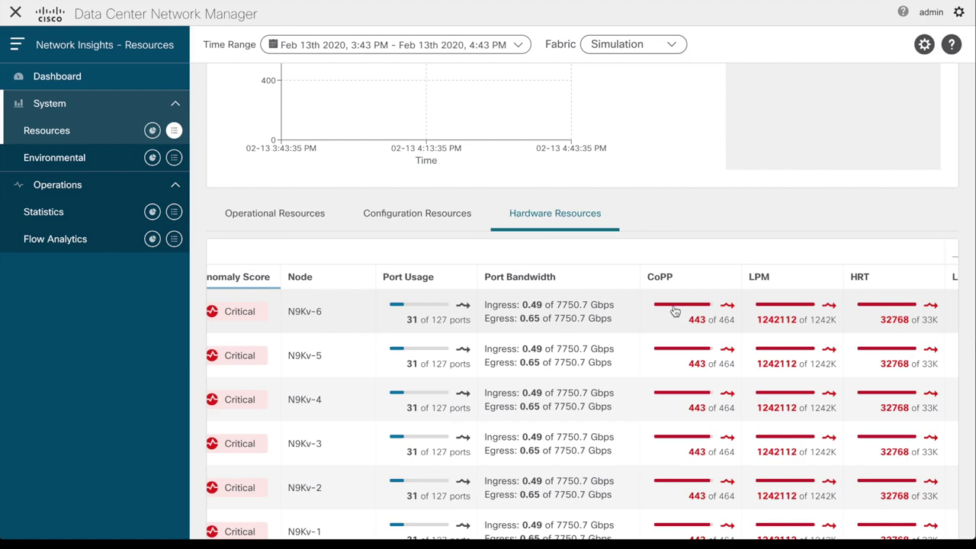
Check the top nodes by utilization on the Environmental Dashboard, and open Browse Environmental Resources.
{"action": "scroll", "coordinate": [571, 348], "scroll_direction": "up", "scroll_amount": 3}
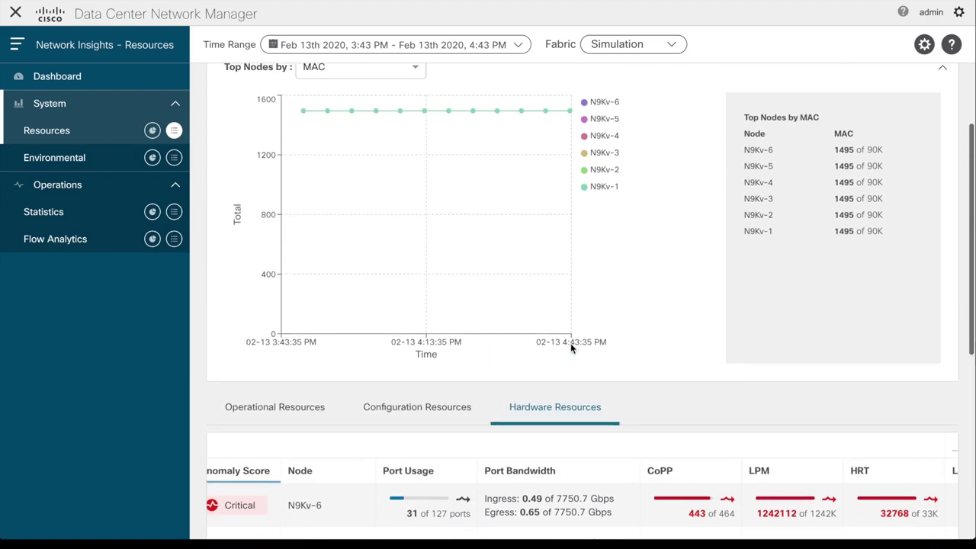
{"action": "scroll", "coordinate": [571, 348], "scroll_direction": "up", "scroll_amount": 3}
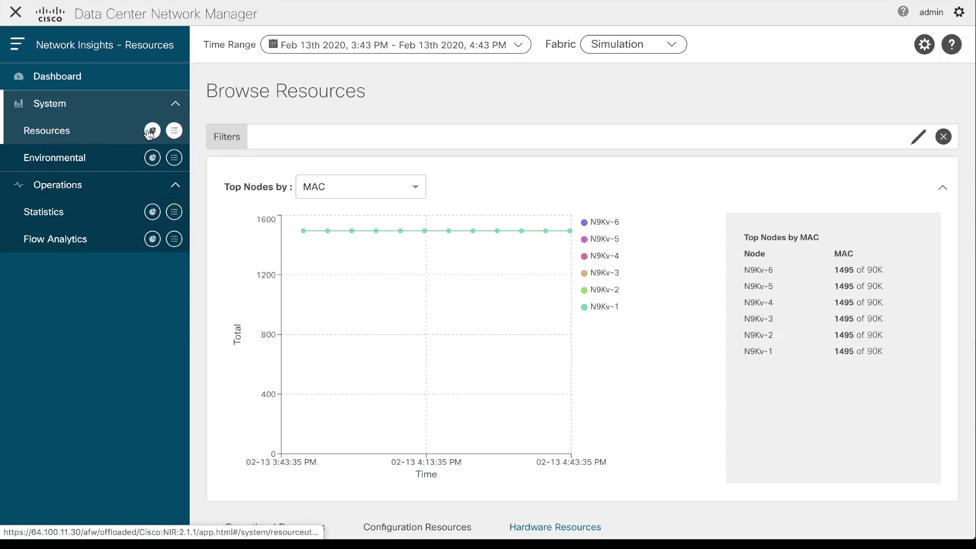
{"action": "left_click", "coordinate": [151, 158]}
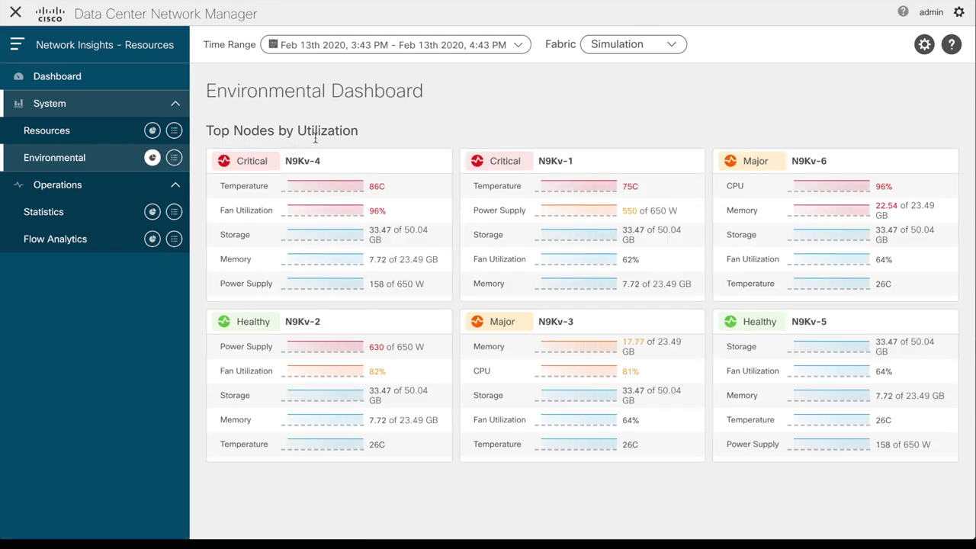
{"action": "left_click", "coordinate": [174, 157]}
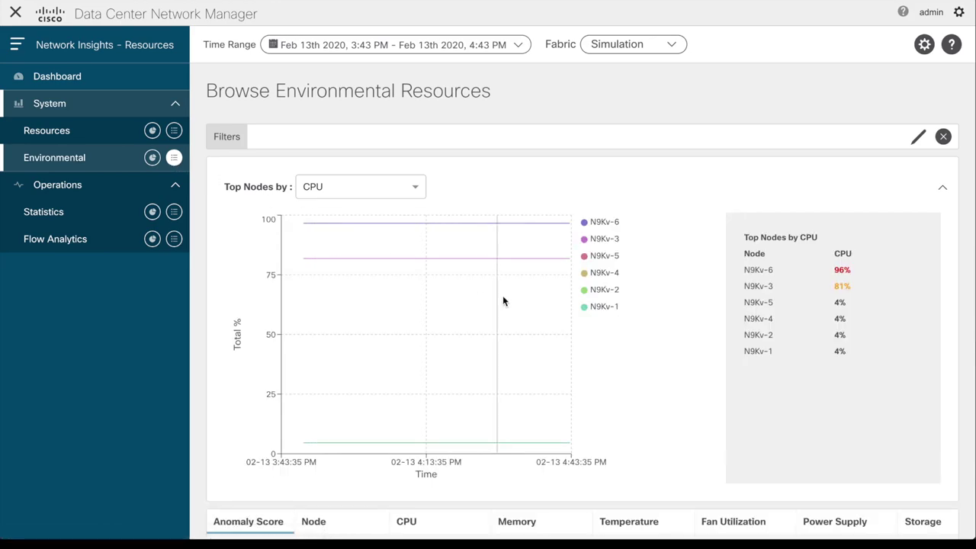
Look through the resource types for ranking the top nodes, keeping CPU, and examine the environmental usage of each node.
{"action": "scroll", "coordinate": [502, 301], "scroll_direction": "down", "scroll_amount": 1}
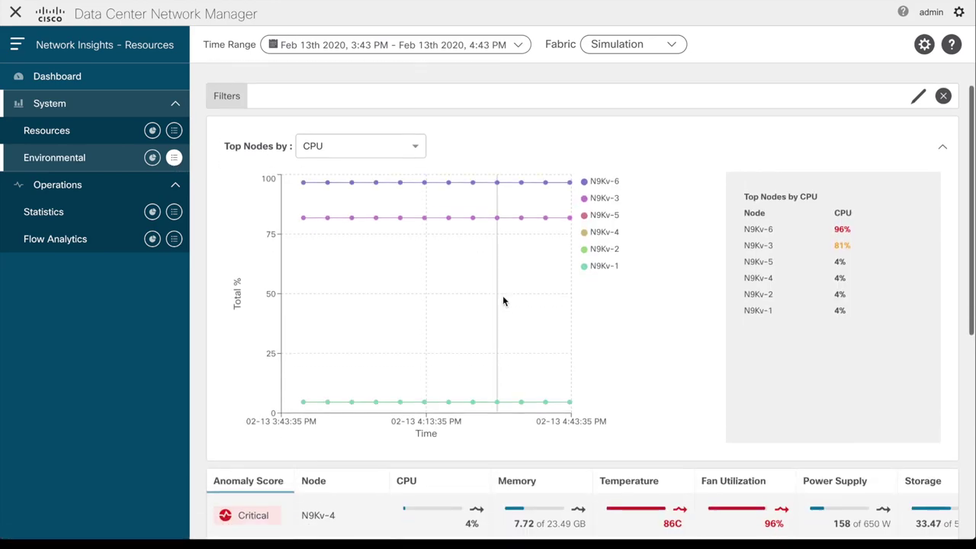
{"action": "left_click", "coordinate": [418, 146]}
{"action": "scroll", "coordinate": [407, 241], "scroll_direction": "down", "scroll_amount": 1}
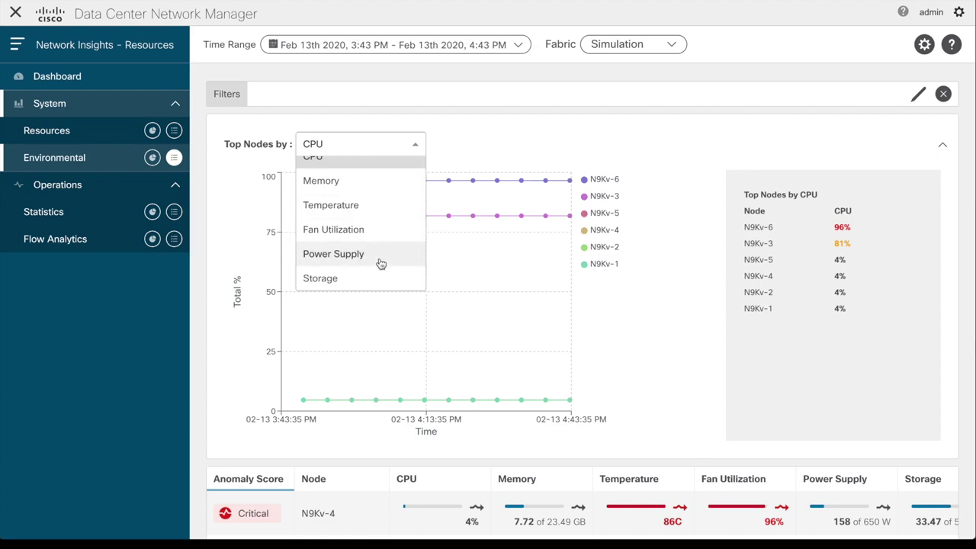
{"action": "scroll", "coordinate": [645, 333], "scroll_direction": "down", "scroll_amount": 4}
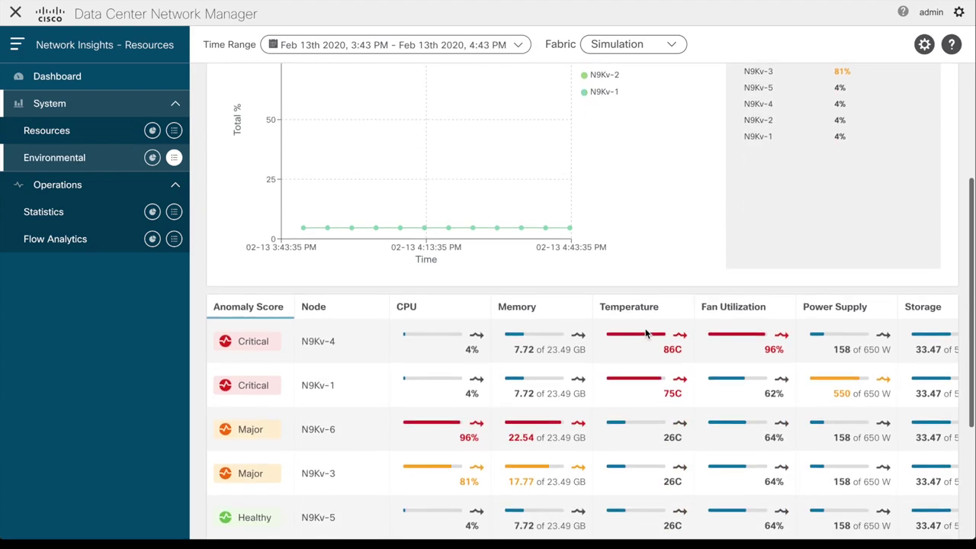
{"action": "scroll", "coordinate": [645, 334], "scroll_direction": "down", "scroll_amount": 1}
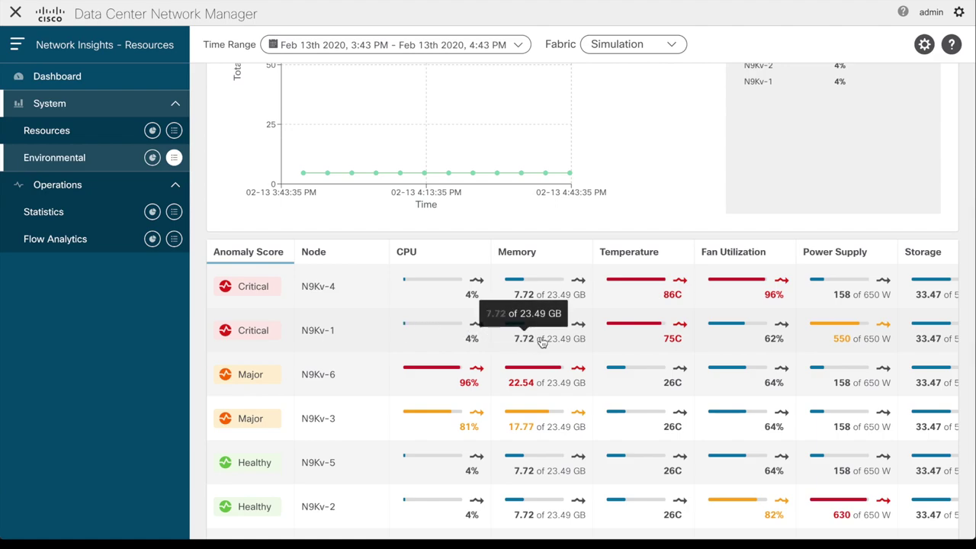
{"action": "scroll", "coordinate": [767, 321], "scroll_direction": "down", "scroll_amount": 2}
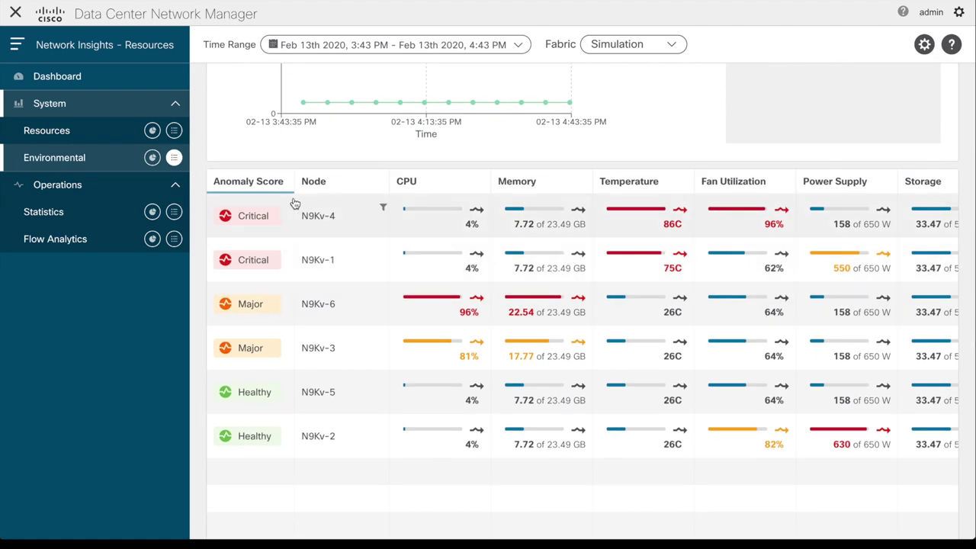
Open the browse view of operations Statistics and rank the top 10 interfaces by Transmit Utilization.
{"action": "left_click", "coordinate": [174, 212]}
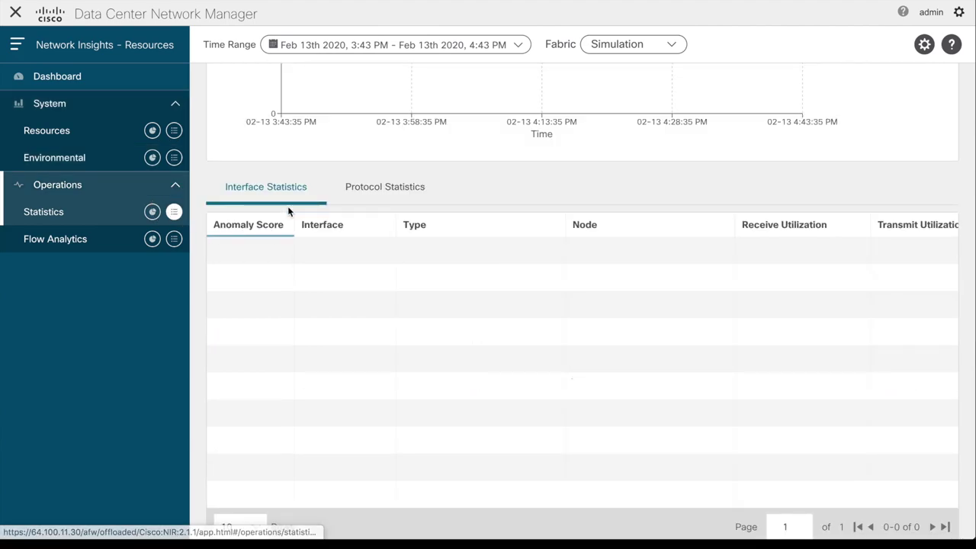
{"action": "scroll", "coordinate": [383, 246], "scroll_direction": "up", "scroll_amount": 3}
{"action": "scroll", "coordinate": [384, 247], "scroll_direction": "up", "scroll_amount": 5}
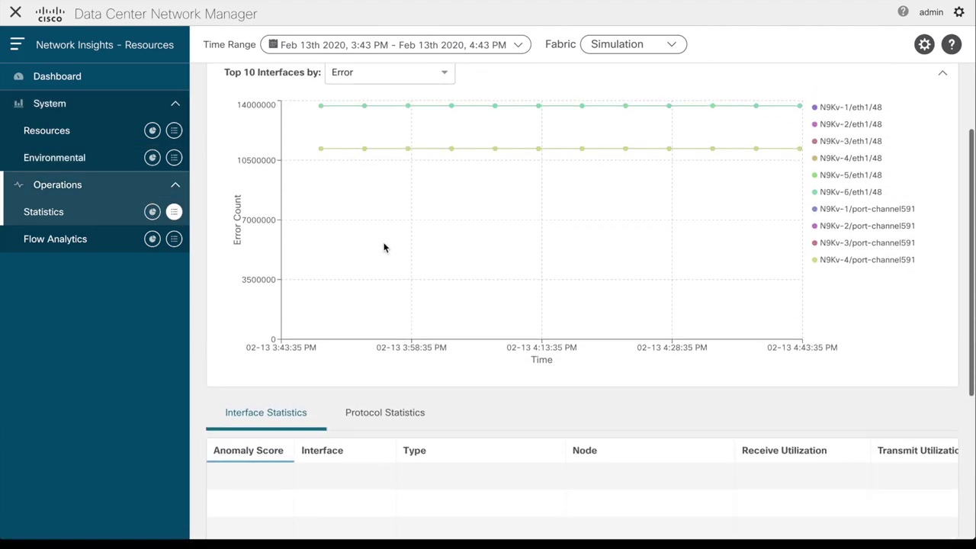
{"action": "left_click", "coordinate": [445, 149]}
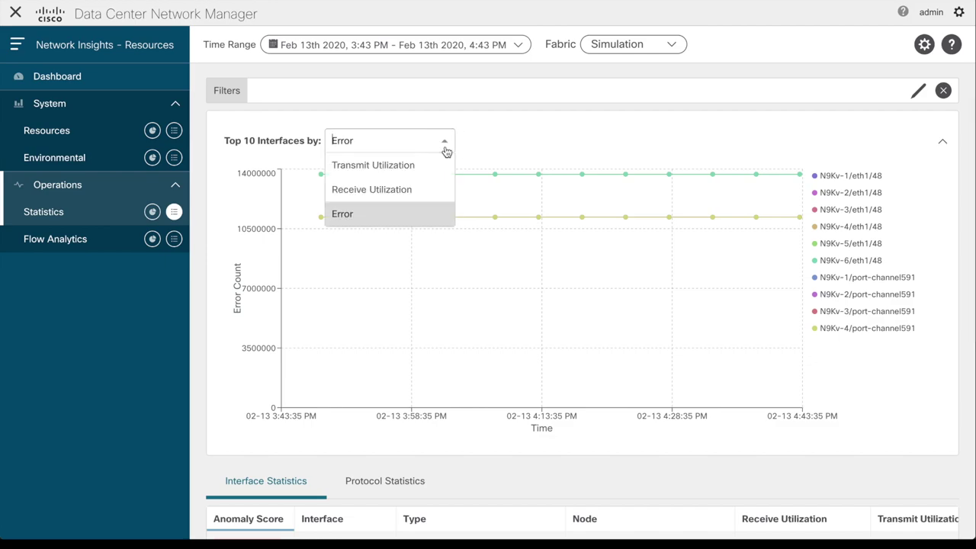
{"action": "left_click", "coordinate": [430, 172]}
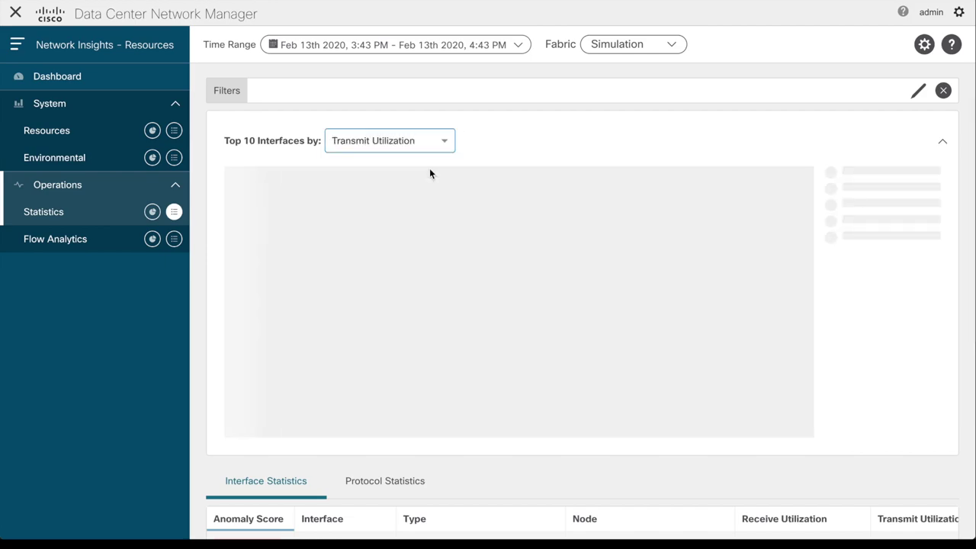
{"action": "left_click", "coordinate": [443, 145]}
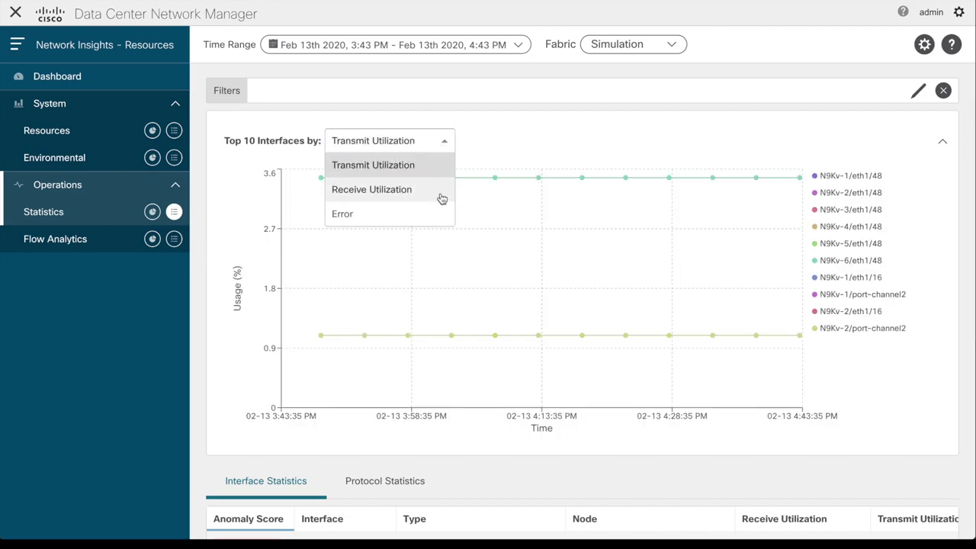
{"action": "left_click", "coordinate": [544, 135]}
Sort the Interface Statistics by Type and examine the receive utilization, transmit utilization and errors of the pc interfaces.
{"action": "scroll", "coordinate": [546, 329], "scroll_direction": "down", "scroll_amount": 3}
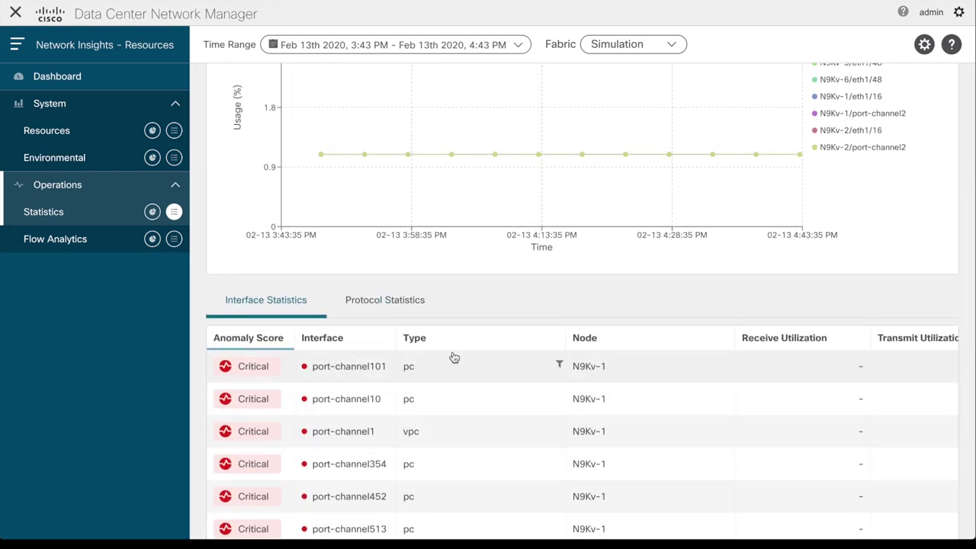
{"action": "scroll", "coordinate": [454, 358], "scroll_direction": "down", "scroll_amount": 1}
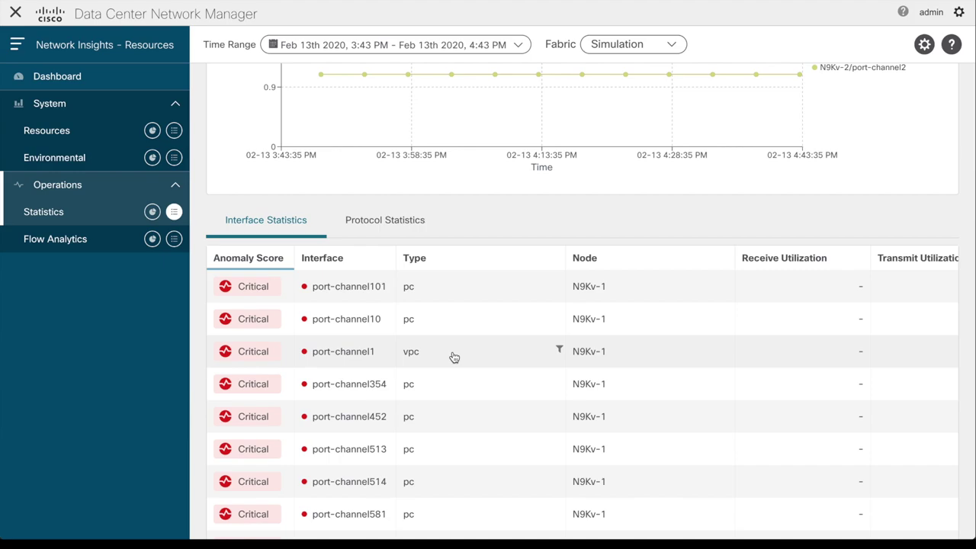
{"action": "left_click", "coordinate": [424, 264]}
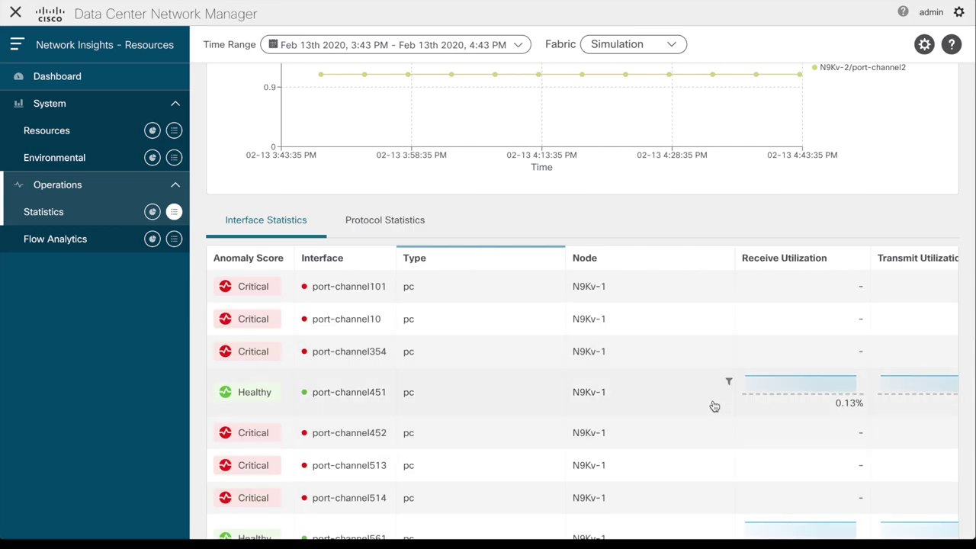
{"action": "scroll", "coordinate": [872, 403], "scroll_direction": "right", "scroll_amount": 4}
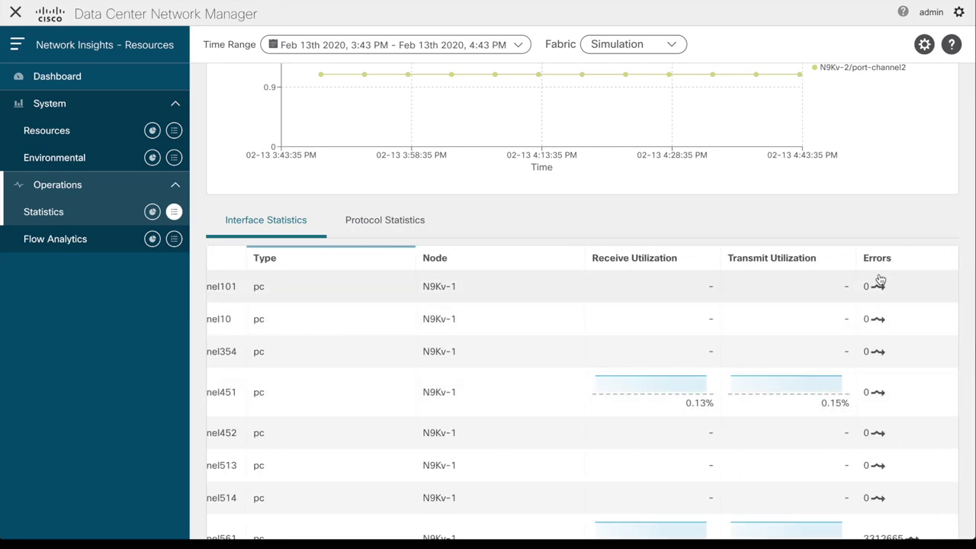
{"action": "scroll", "coordinate": [338, 340], "scroll_direction": "left", "scroll_amount": 4}
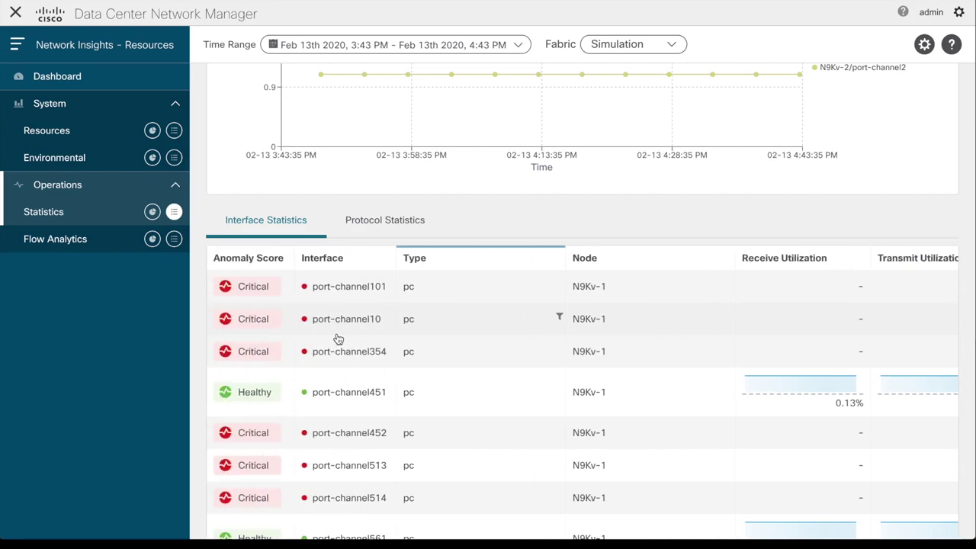
Reverse the Type sorting of the Interface Statistics and examine the utilization and errors of the vpc interfaces.
{"action": "left_click", "coordinate": [431, 261]}
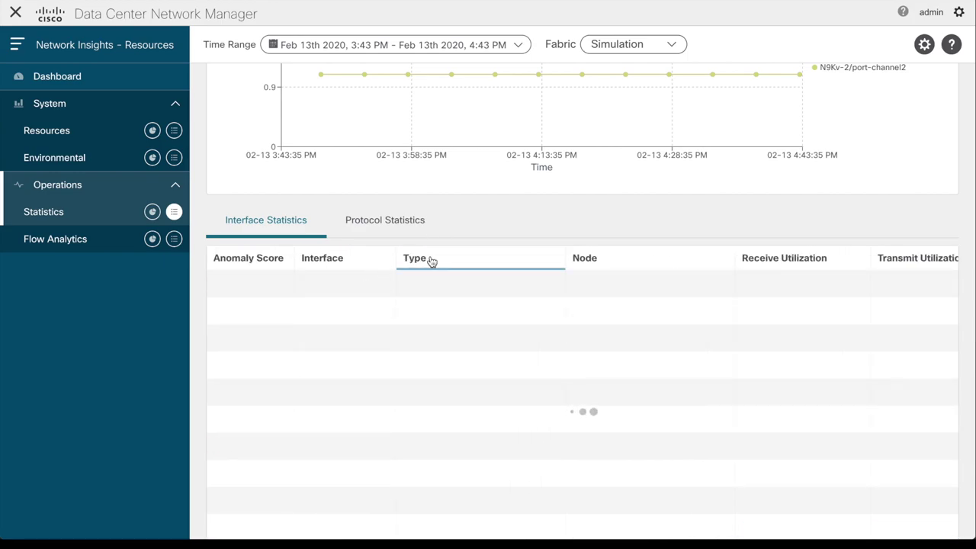
{"action": "left_click", "coordinate": [398, 218]}
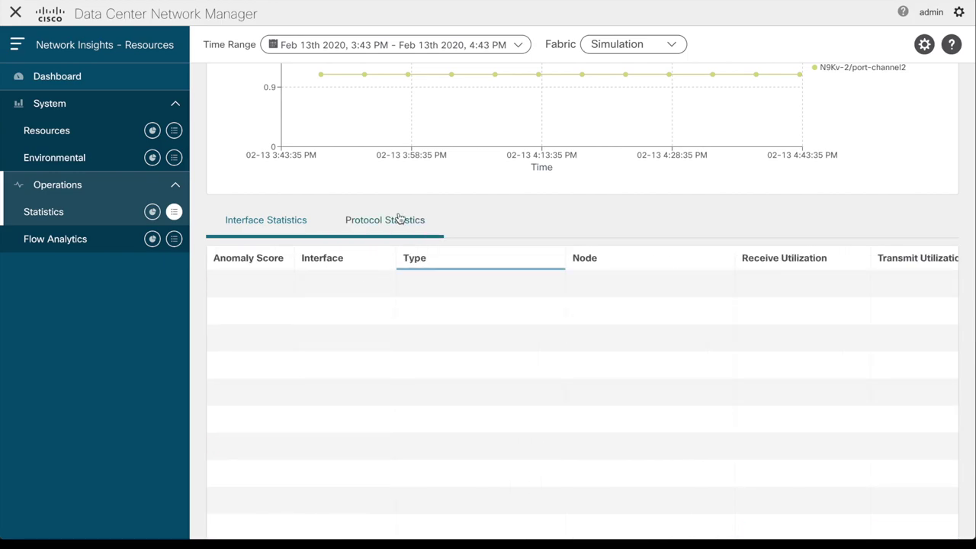
{"action": "scroll", "coordinate": [736, 316], "scroll_direction": "right", "scroll_amount": 1}
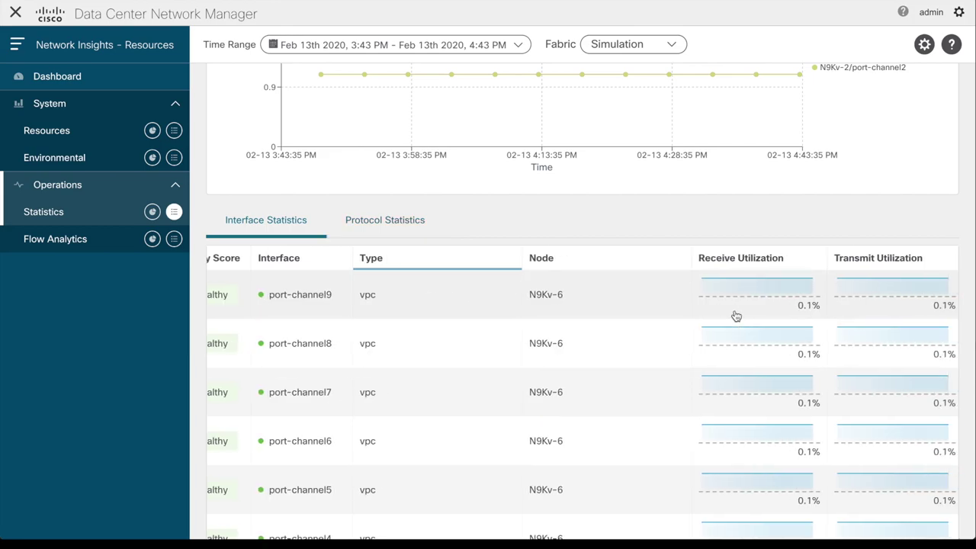
{"action": "scroll", "coordinate": [736, 315], "scroll_direction": "right", "scroll_amount": 2}
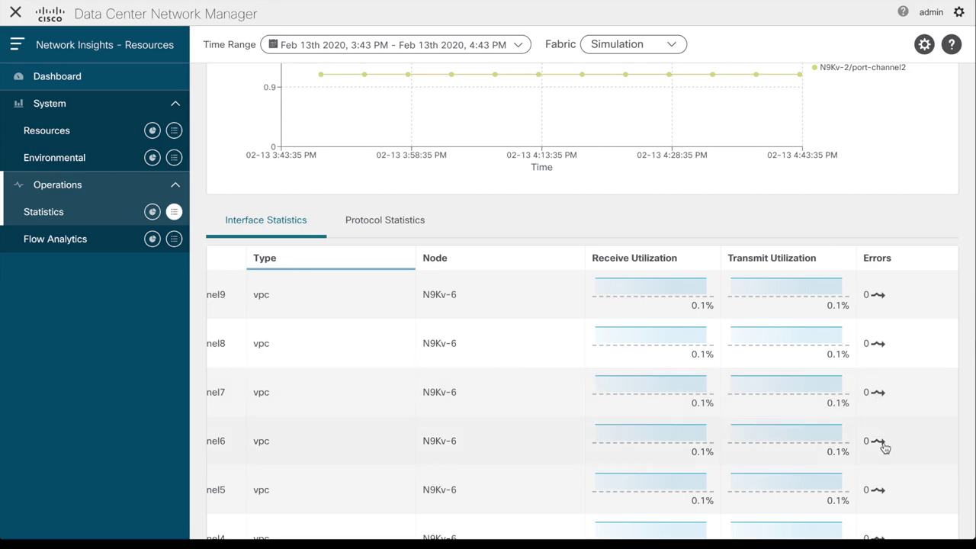
Show the Protocol Statistics, examine the protocols, counts and errors of each node, and open Browse Flows.
{"action": "left_click", "coordinate": [389, 221]}
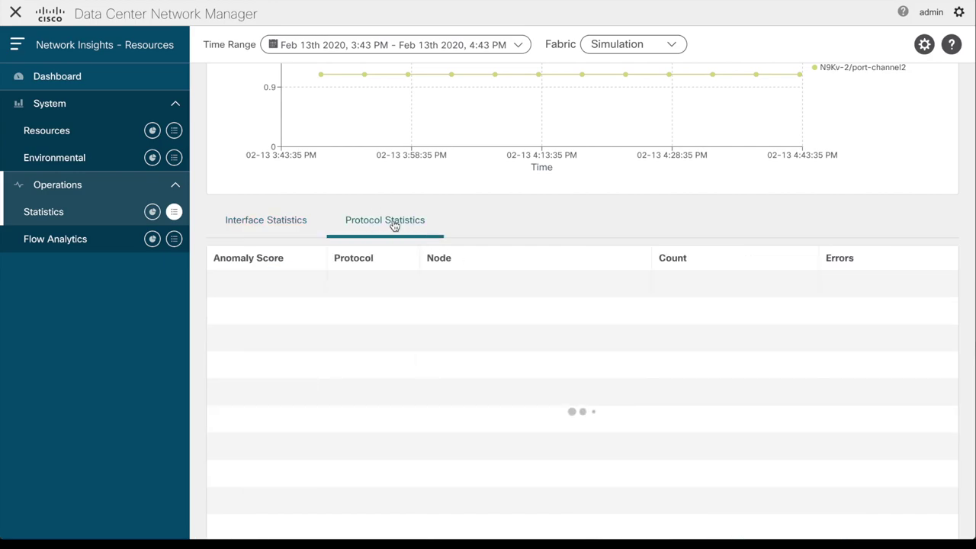
{"action": "scroll", "coordinate": [423, 360], "scroll_direction": "down", "scroll_amount": 2}
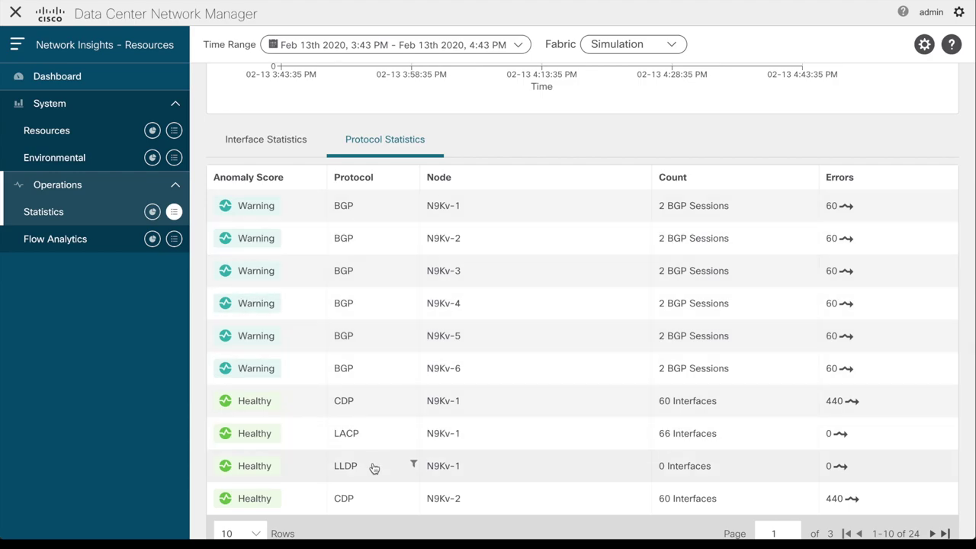
{"action": "left_click", "coordinate": [175, 239]}
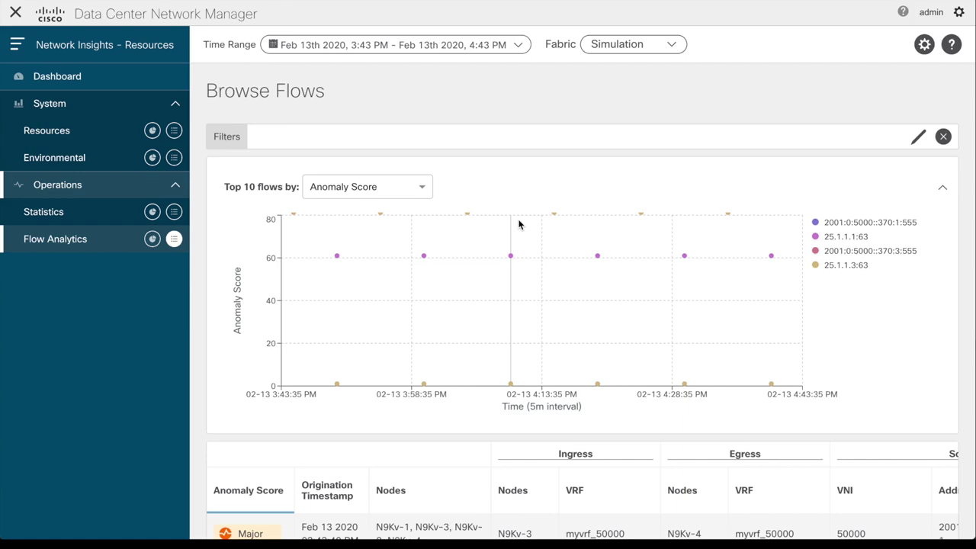
Examine the flow records, including anomaly score, nodes, ingress and egress VRF, source, destination, protocol, packet drop, latency and flow move columns.
{"action": "scroll", "coordinate": [619, 384], "scroll_direction": "down", "scroll_amount": 5}
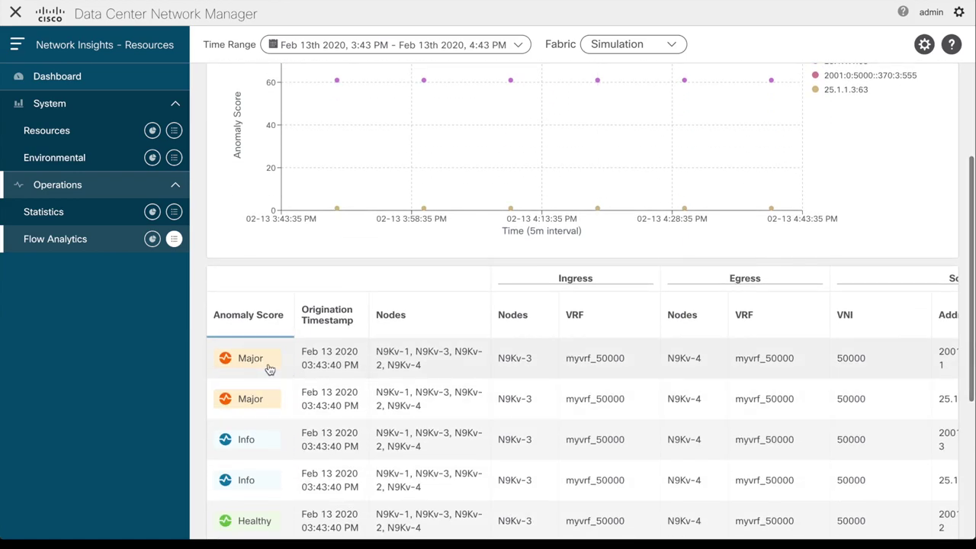
{"action": "scroll", "coordinate": [571, 358], "scroll_direction": "down", "scroll_amount": 2}
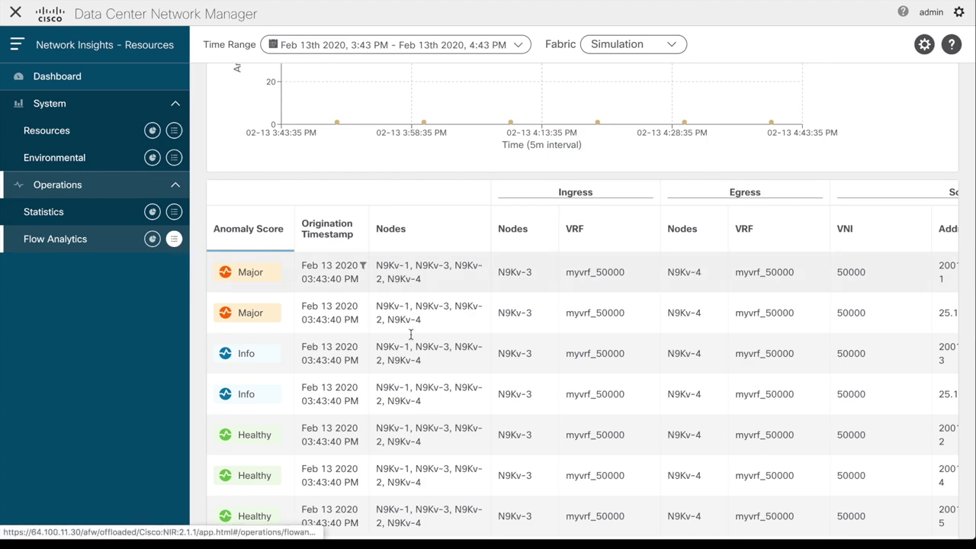
{"action": "scroll", "coordinate": [490, 324], "scroll_direction": "down", "scroll_amount": 3}
{"action": "scroll", "coordinate": [489, 323], "scroll_direction": "down", "scroll_amount": 1}
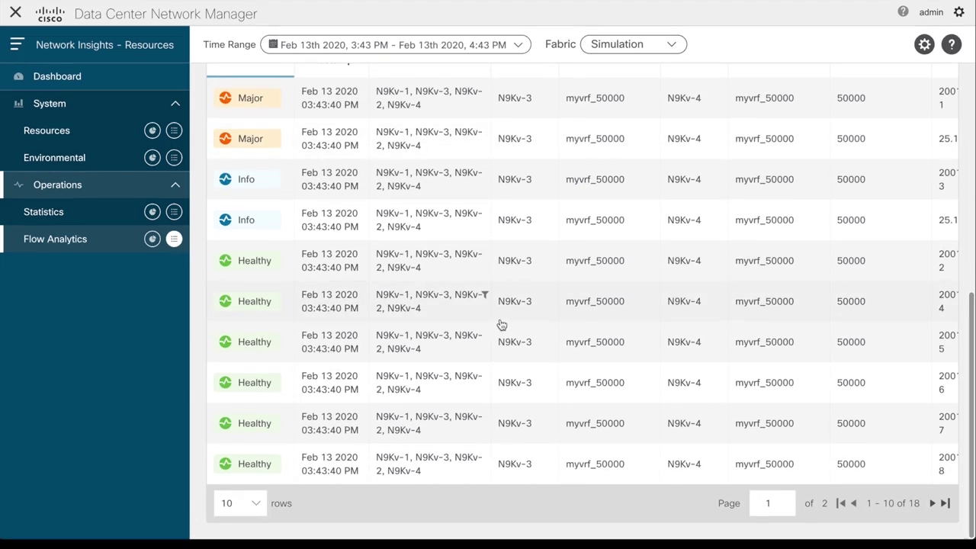
{"action": "scroll", "coordinate": [522, 325], "scroll_direction": "right", "scroll_amount": 3}
{"action": "scroll", "coordinate": [654, 312], "scroll_direction": "up", "scroll_amount": 5}
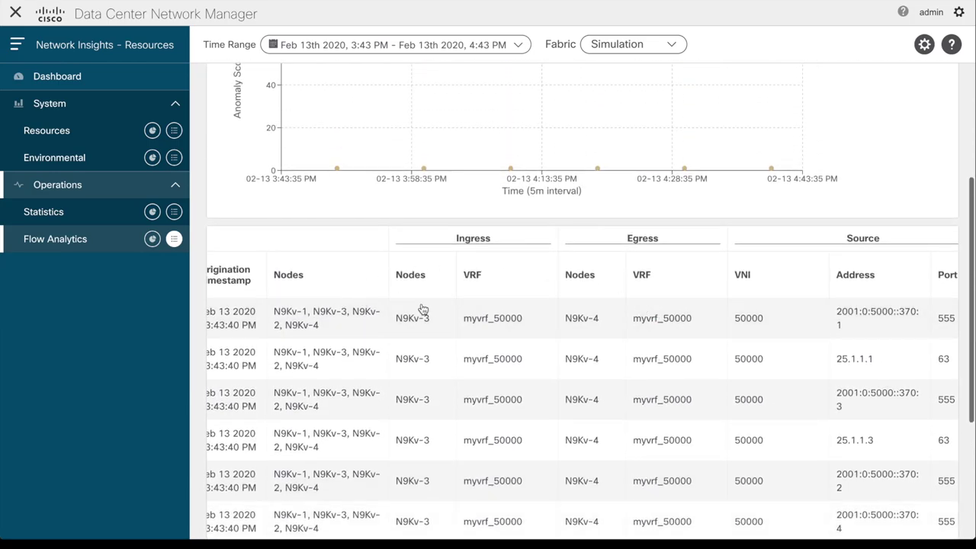
{"action": "scroll", "coordinate": [727, 331], "scroll_direction": "right", "scroll_amount": 2}
{"action": "scroll", "coordinate": [728, 331], "scroll_direction": "right", "scroll_amount": 7}
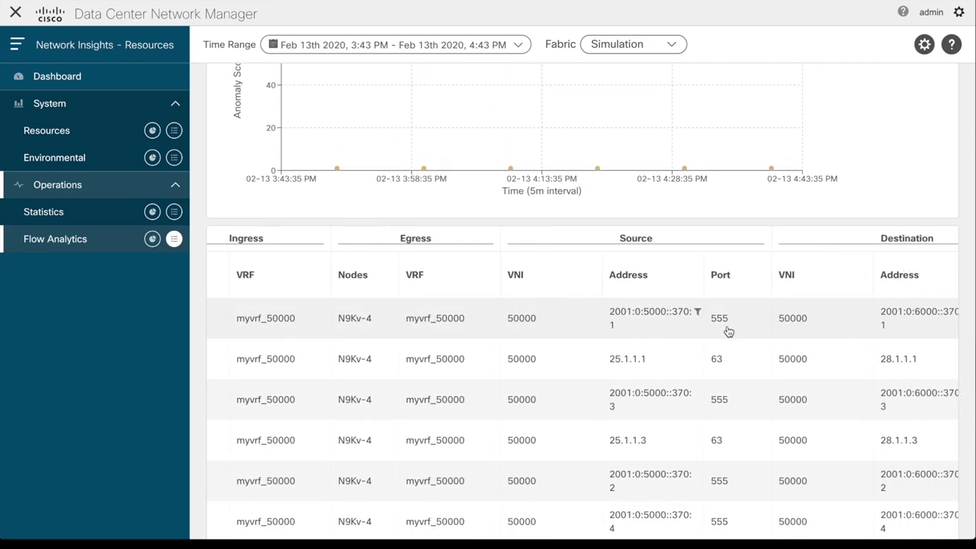
{"action": "scroll", "coordinate": [728, 331], "scroll_direction": "right", "scroll_amount": 3}
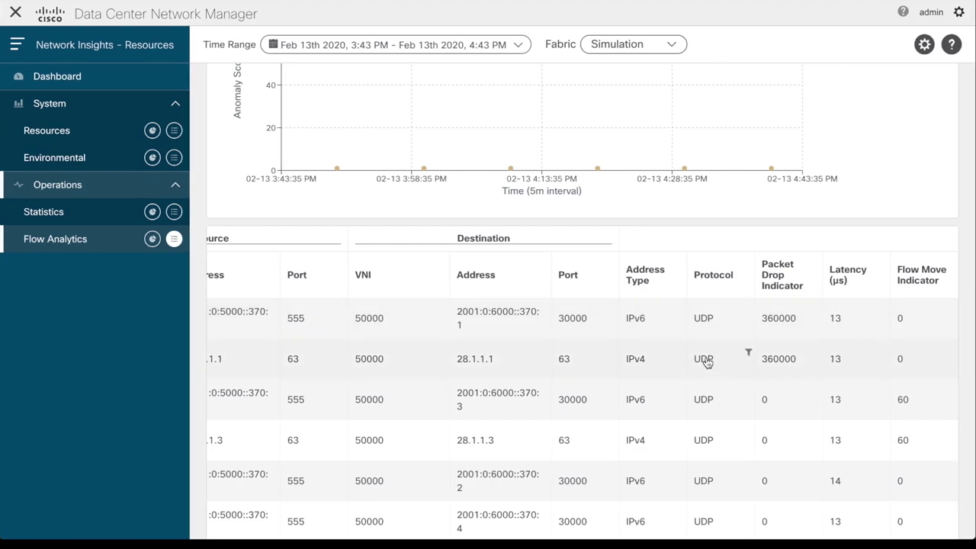
{"action": "scroll", "coordinate": [705, 362], "scroll_direction": "left", "scroll_amount": 20}
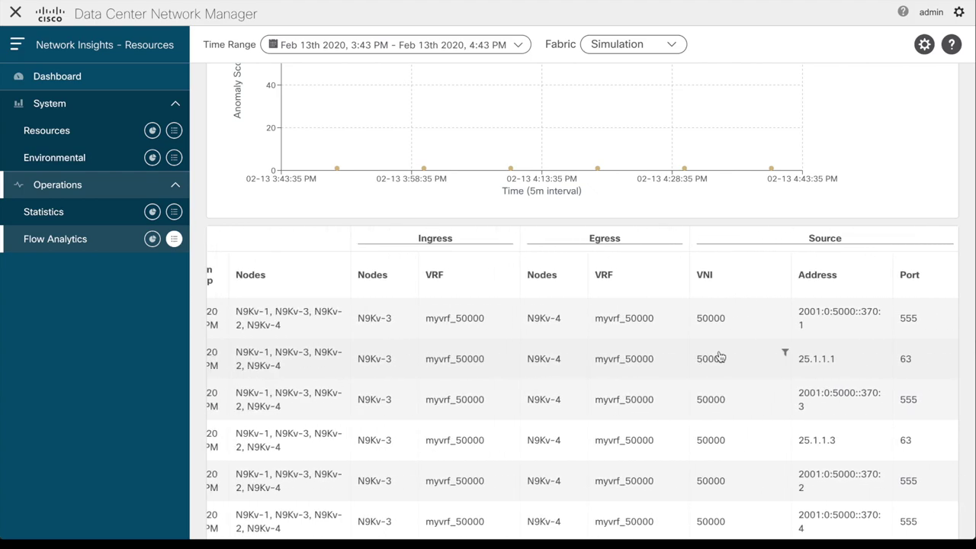
{"action": "scroll", "coordinate": [719, 333], "scroll_direction": "right", "scroll_amount": 3}
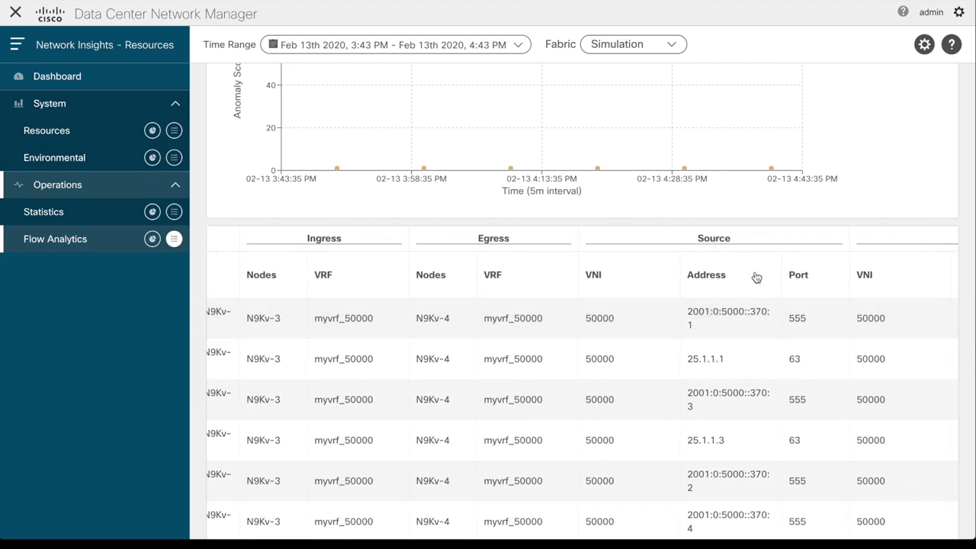
Review the filter attributes available for Browse Flows, from timestamp and nodes through destination address, address type and protocol, and dismiss the list.
{"action": "scroll", "coordinate": [605, 177], "scroll_direction": "up", "scroll_amount": 3}
{"action": "left_click", "coordinate": [327, 137]}
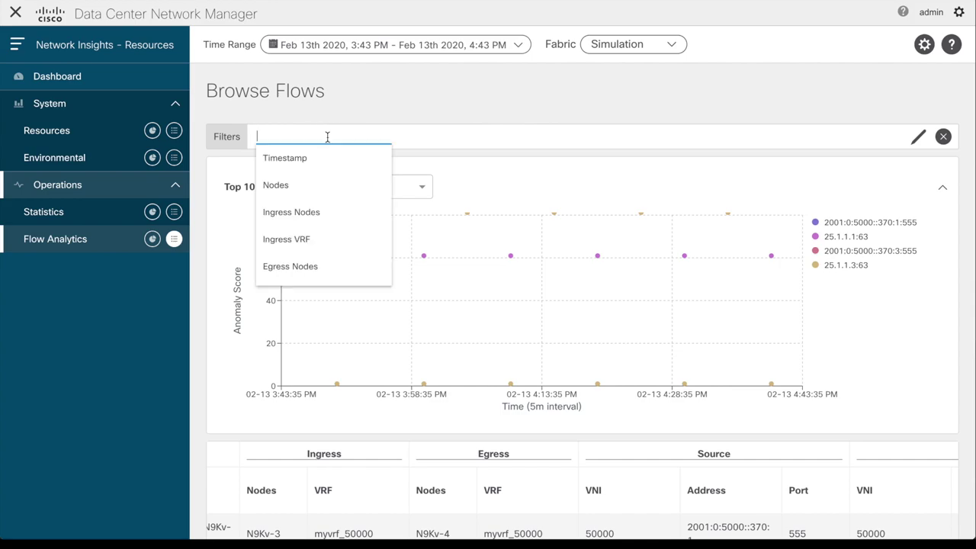
{"action": "scroll", "coordinate": [323, 211], "scroll_direction": "down", "scroll_amount": 4}
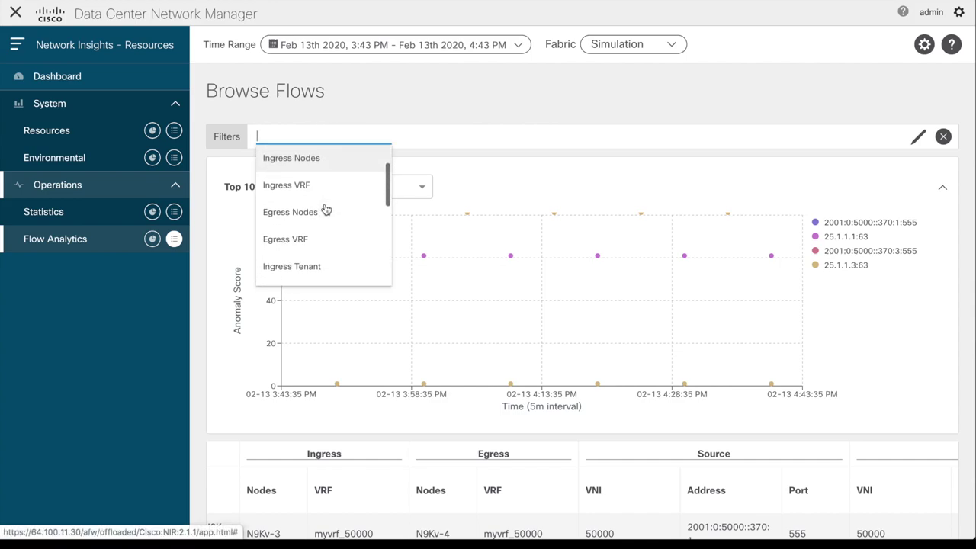
{"action": "scroll", "coordinate": [325, 209], "scroll_direction": "down", "scroll_amount": 5}
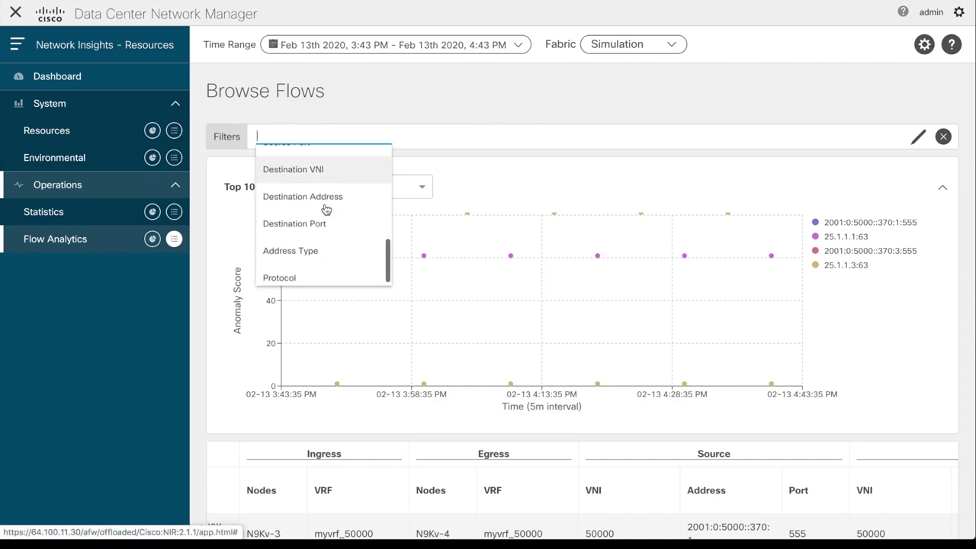
{"action": "left_click", "coordinate": [466, 90]}
Open the details of the IPv6 flow to destination 2001:0:6000::370:3 in the flow records.
{"action": "scroll", "coordinate": [553, 435], "scroll_direction": "down", "scroll_amount": 5}
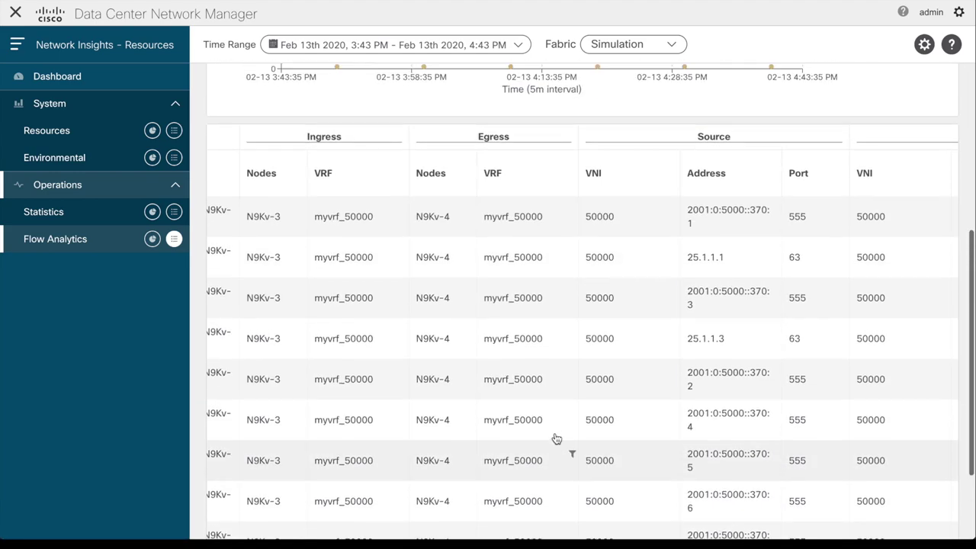
{"action": "scroll", "coordinate": [751, 261], "scroll_direction": "right", "scroll_amount": 6}
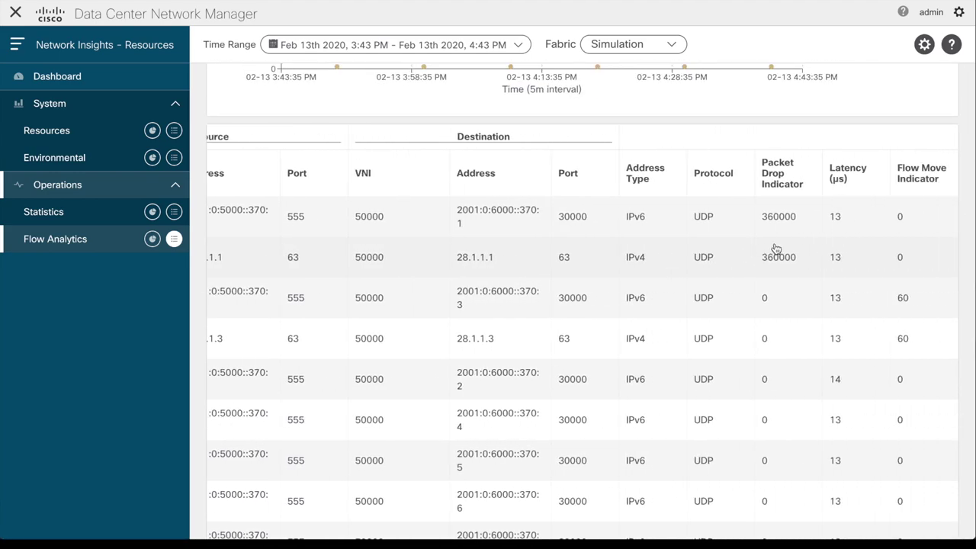
{"action": "double_click", "coordinate": [573, 298]}
{"action": "left_click", "coordinate": [574, 297]}
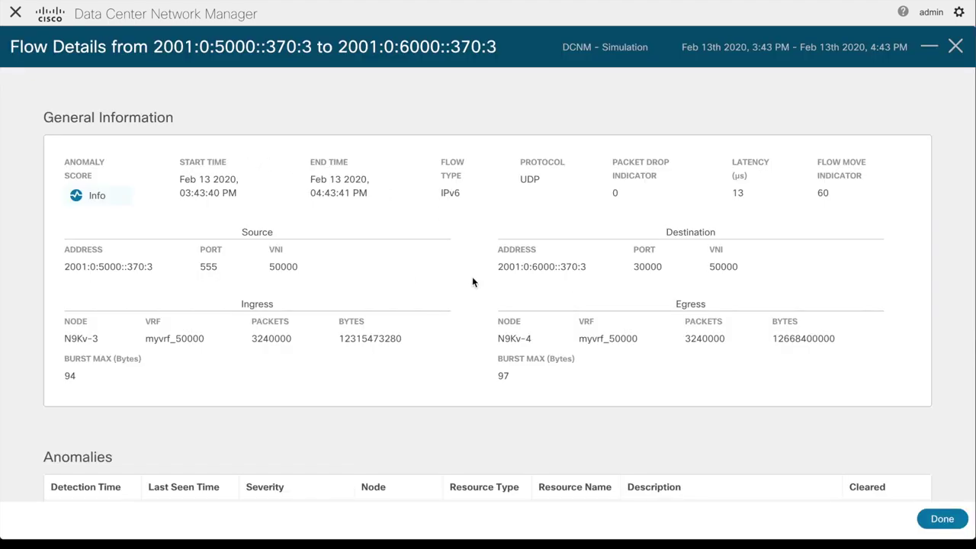
Examine the flow's general information, anomalies, path summary, and trend charts for latency, burst, packet drop, flow move and traffic.
{"action": "scroll", "coordinate": [472, 282], "scroll_direction": "down", "scroll_amount": 3}
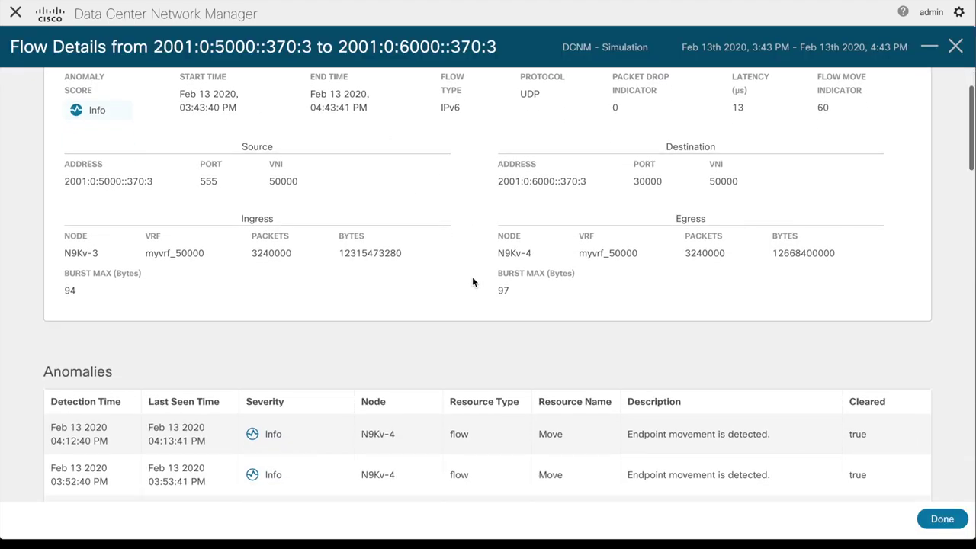
{"action": "scroll", "coordinate": [472, 282], "scroll_direction": "down", "scroll_amount": 10}
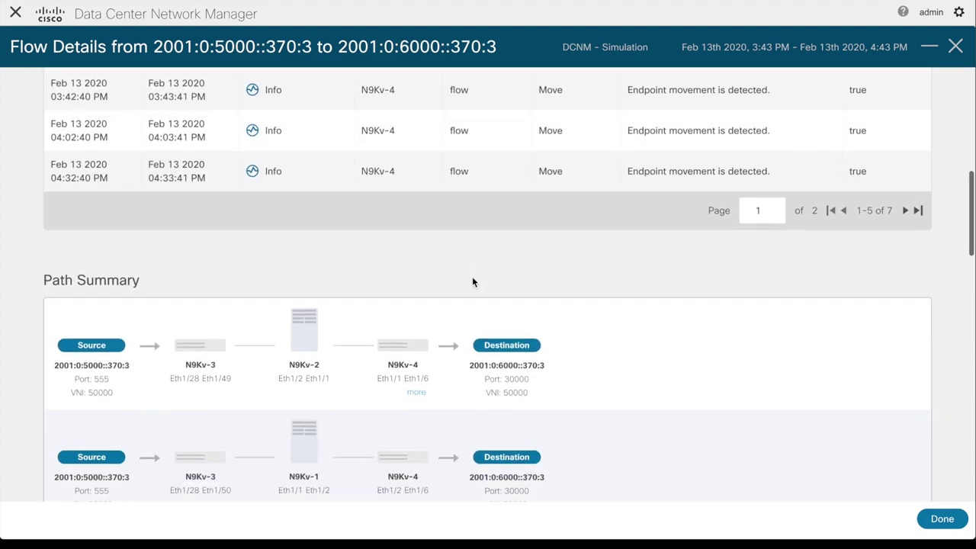
{"action": "scroll", "coordinate": [467, 256], "scroll_direction": "down", "scroll_amount": 7}
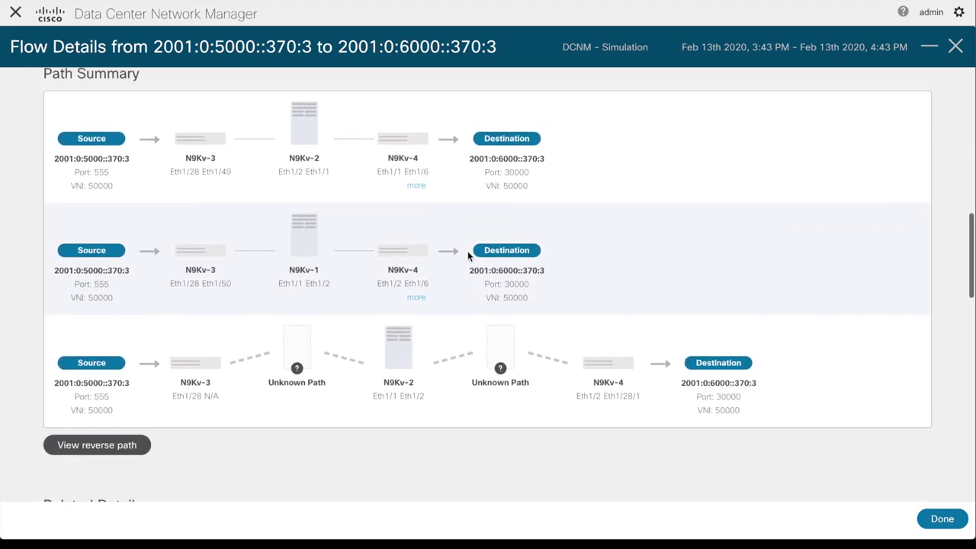
{"action": "scroll", "coordinate": [467, 252], "scroll_direction": "down", "scroll_amount": 15}
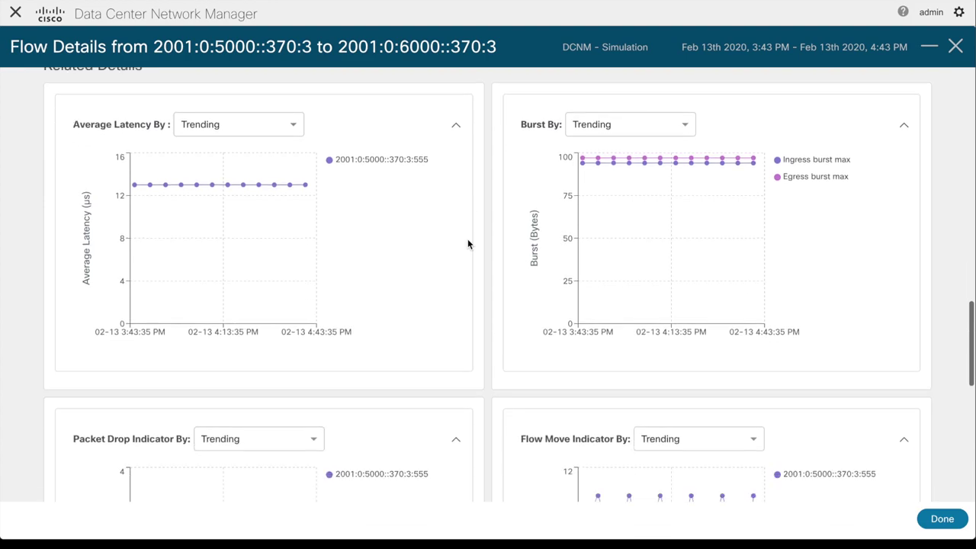
{"action": "scroll", "coordinate": [468, 240], "scroll_direction": "down", "scroll_amount": 17}
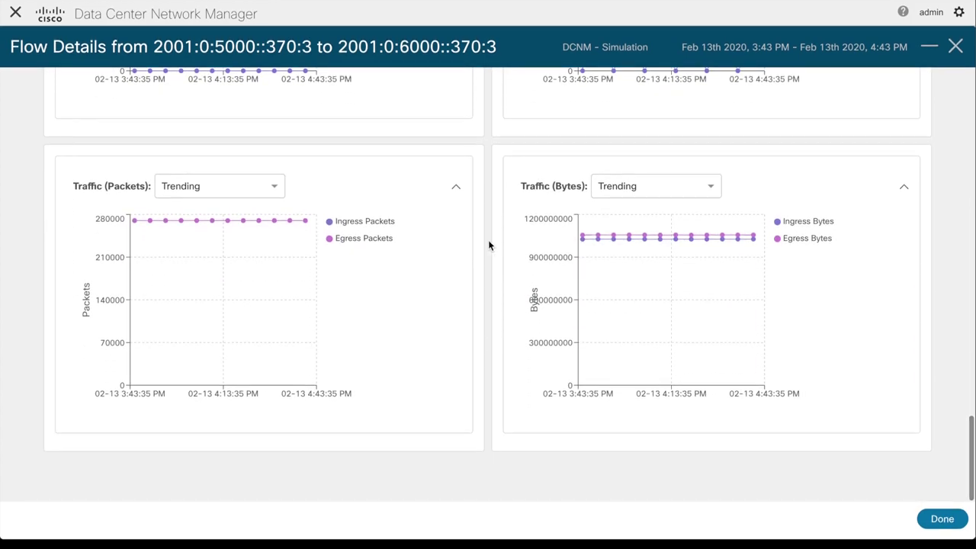
Close the flow details and return to the Network Insights Resources Dashboard.
{"action": "left_click", "coordinate": [942, 518]}
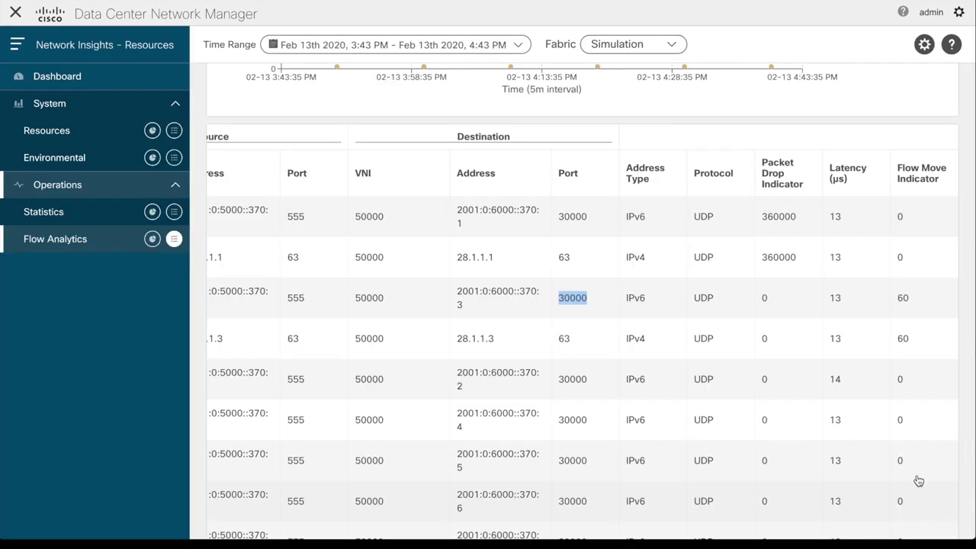
{"action": "scroll", "coordinate": [830, 320], "scroll_direction": "up", "scroll_amount": 10}
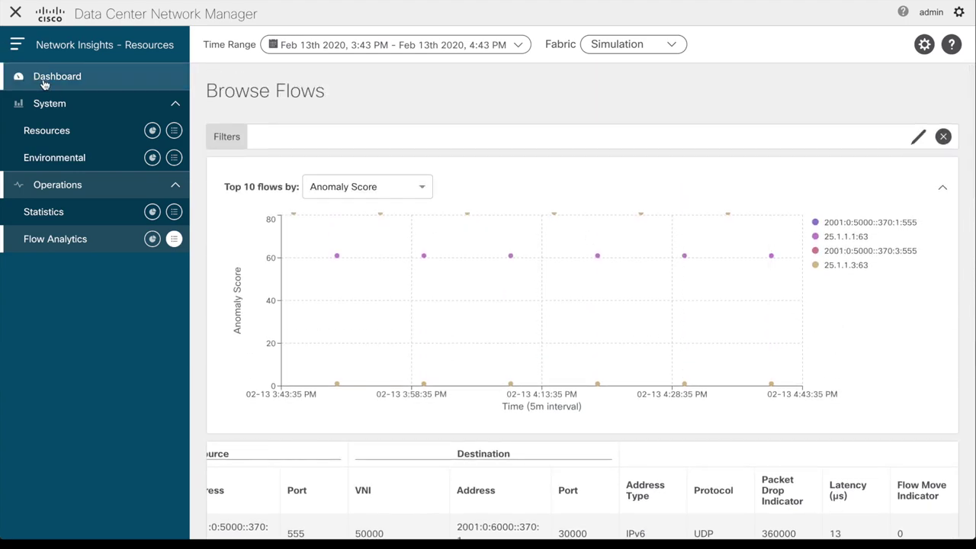
{"action": "left_click", "coordinate": [47, 84]}
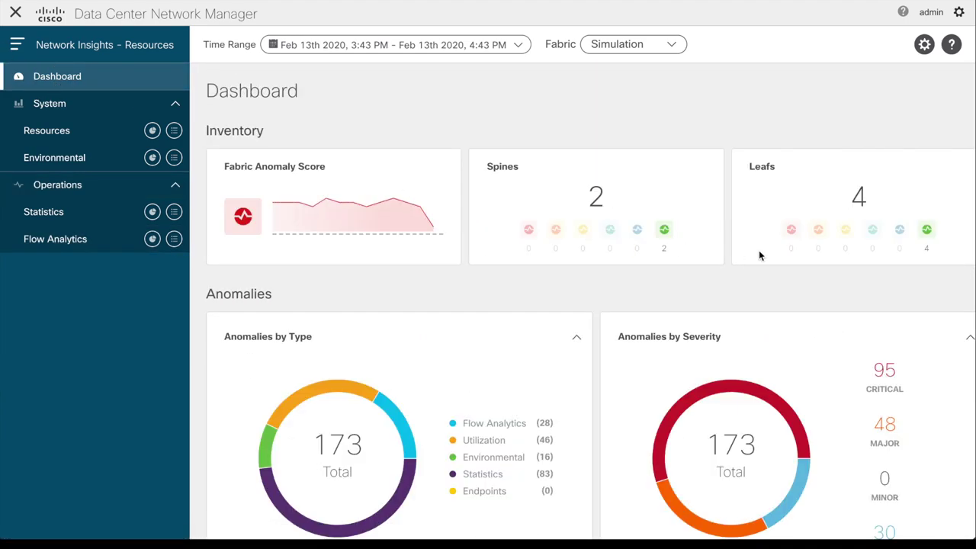